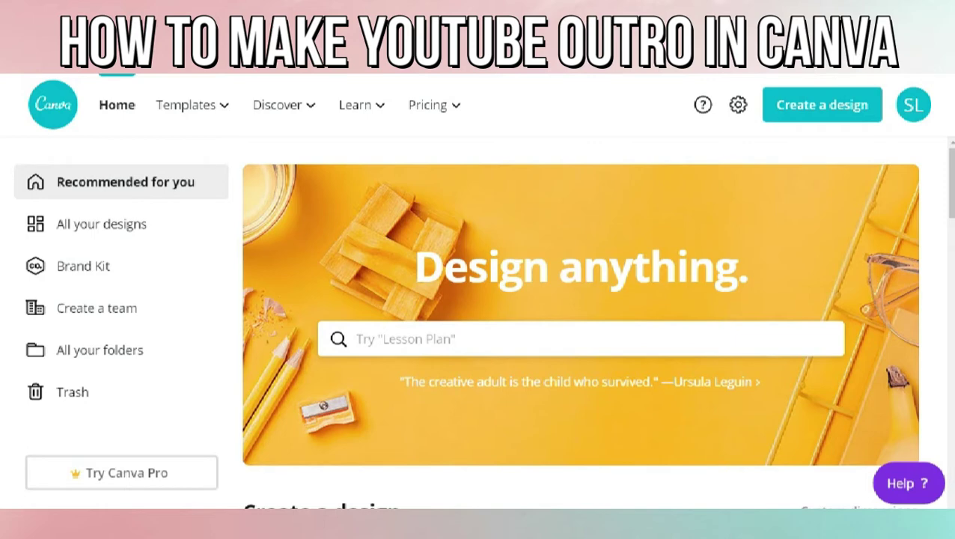
Step: Create a blank design using the YouTube thumbnail format
{"action": "left_click", "coordinate": [494, 339]}
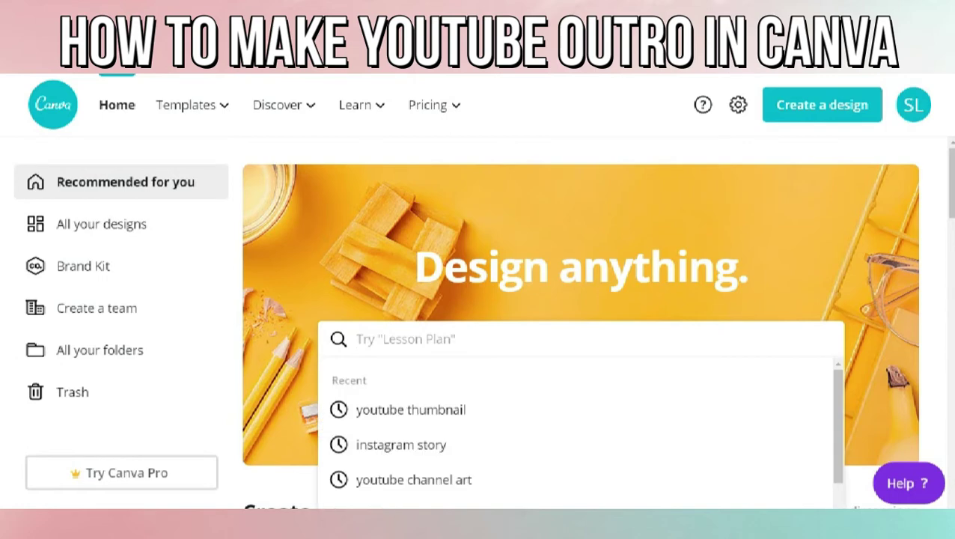
{"action": "left_click", "coordinate": [465, 410]}
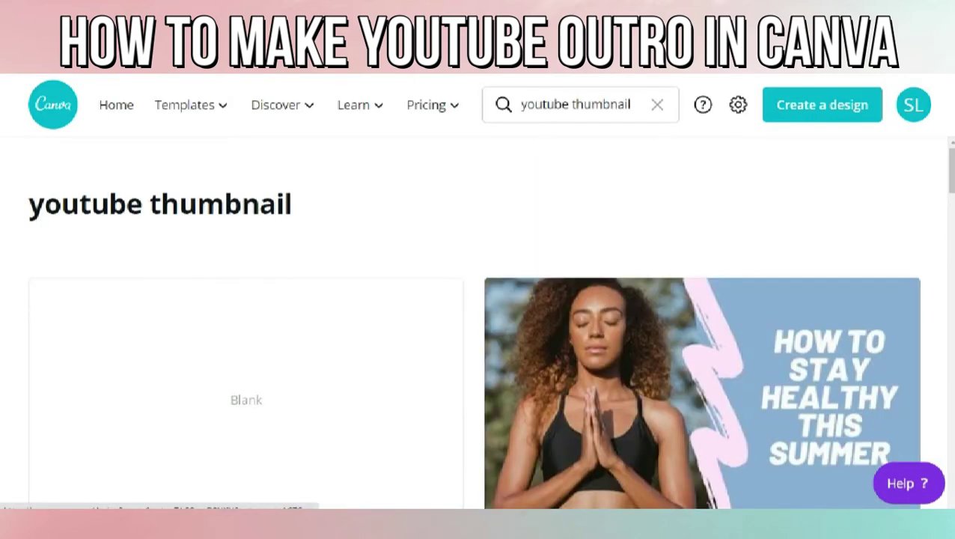
{"action": "left_click", "coordinate": [245, 400]}
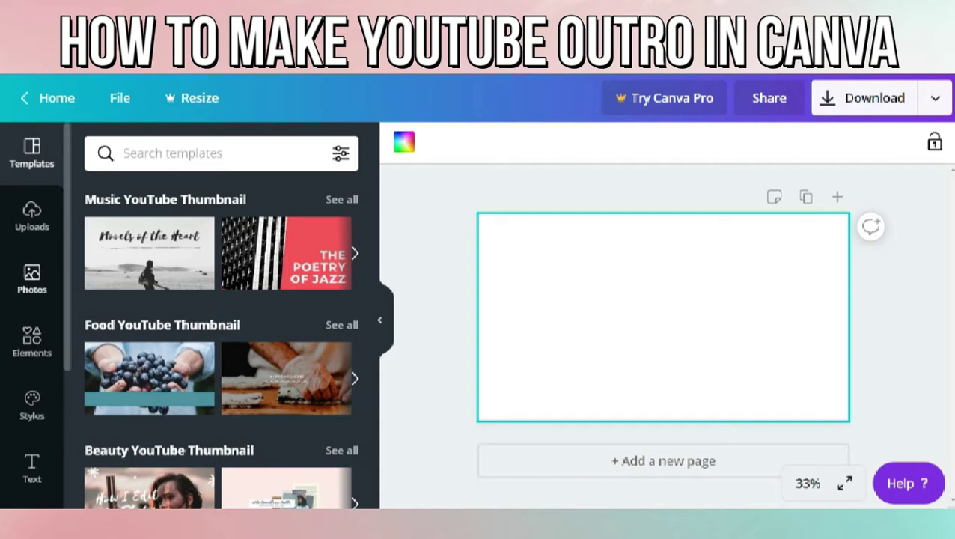
Step: Add the uploaded pink-and-teal image and enlarge and centre it so it covers the whole page as a background
{"action": "left_click", "coordinate": [31, 217]}
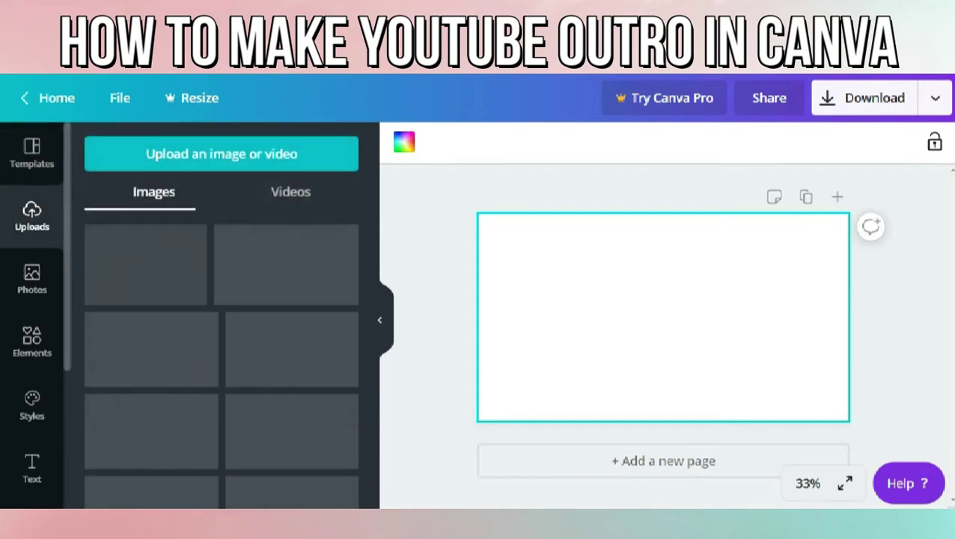
{"action": "left_click", "coordinate": [146, 266]}
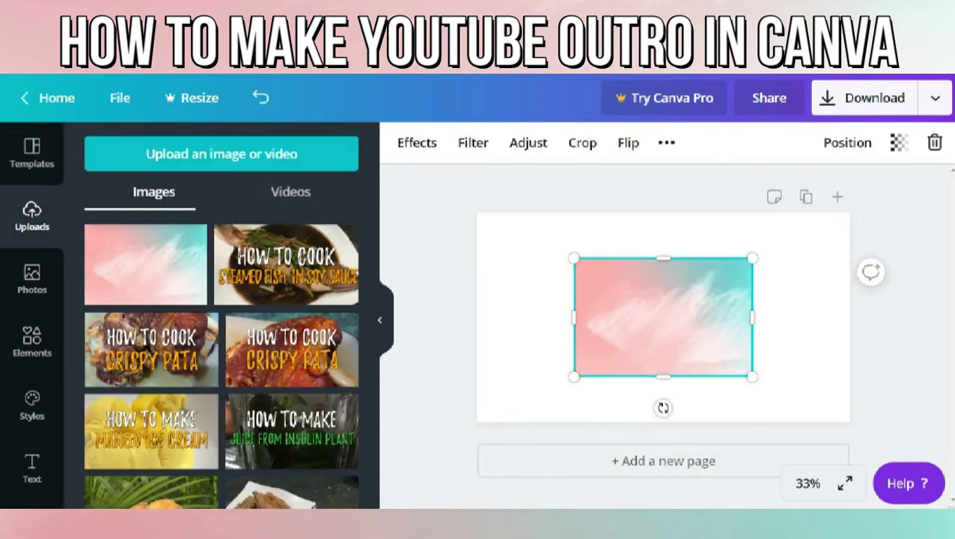
{"action": "left_click_drag", "start_coordinate": [663, 317], "coordinate": [761, 272]}
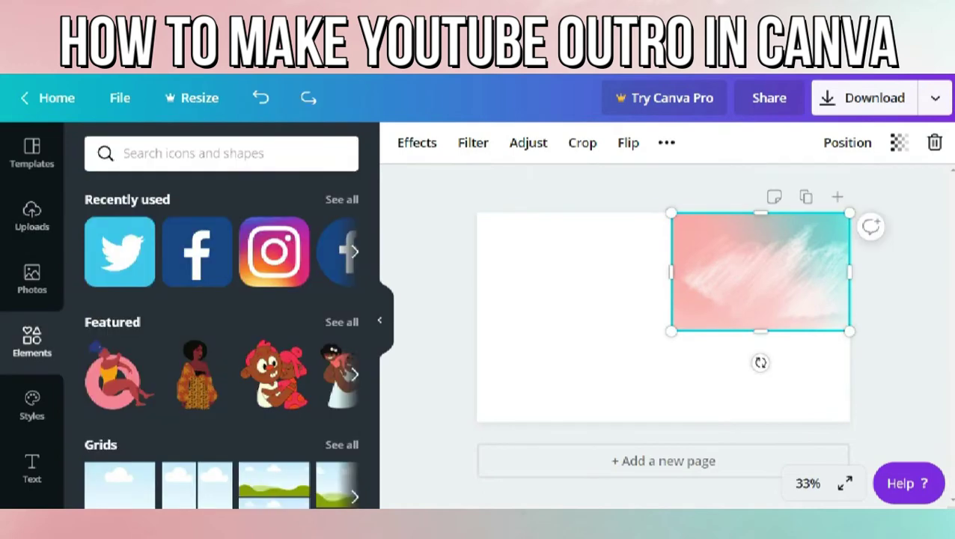
{"action": "left_click_drag", "start_coordinate": [673, 330], "coordinate": [477, 460]}
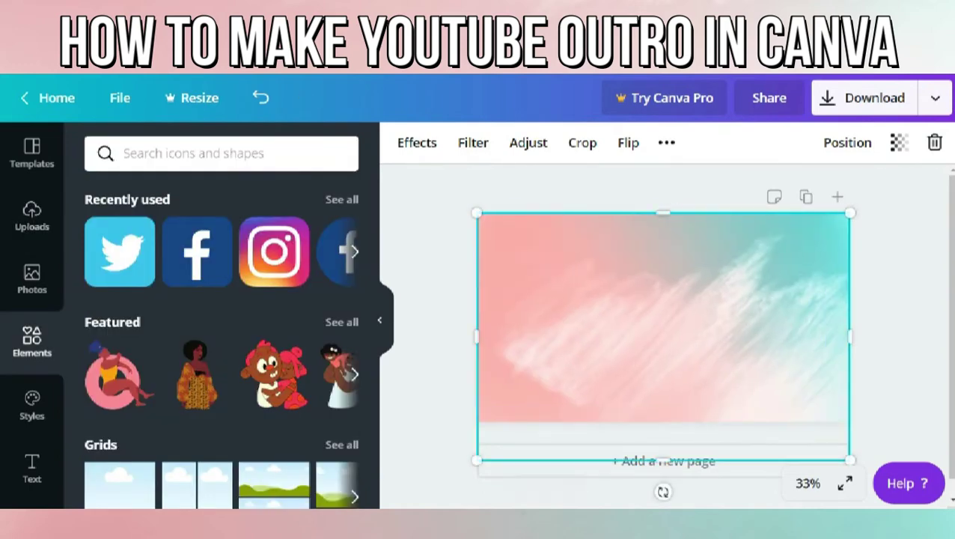
{"action": "left_click_drag", "start_coordinate": [663, 337], "coordinate": [663, 318]}
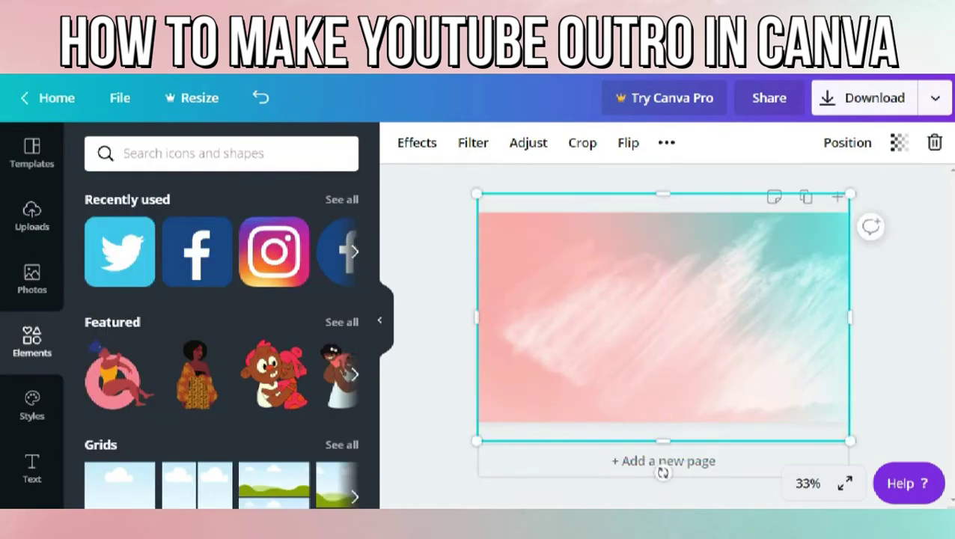
{"action": "key", "text": "Escape"}
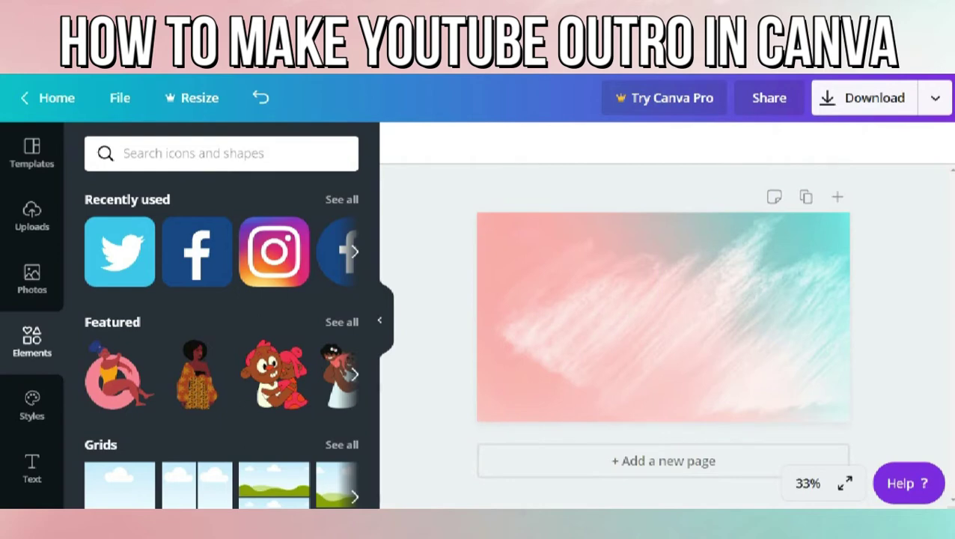
Step: Search the elements for "circle gif" and place the solid pink animated circle, reduced in size, at the page's centre
{"action": "left_click", "coordinate": [222, 154]}
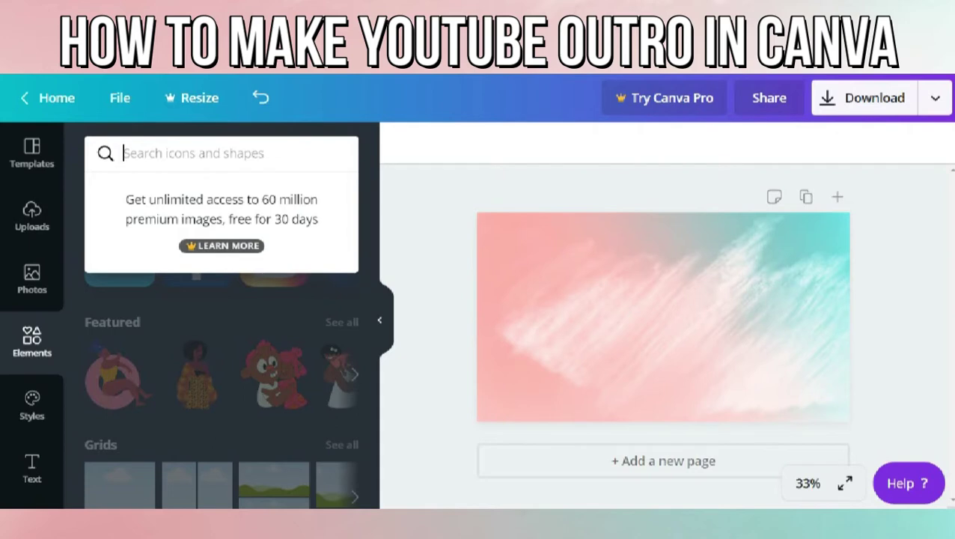
{"action": "type", "text": "circle gl"}
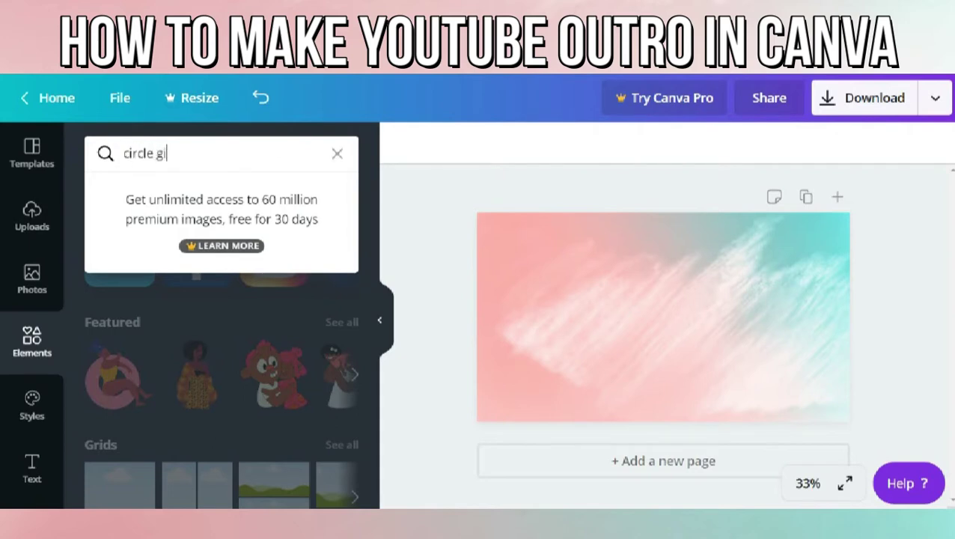
{"action": "type", "text": "f"}
{"action": "key", "text": "Return"}
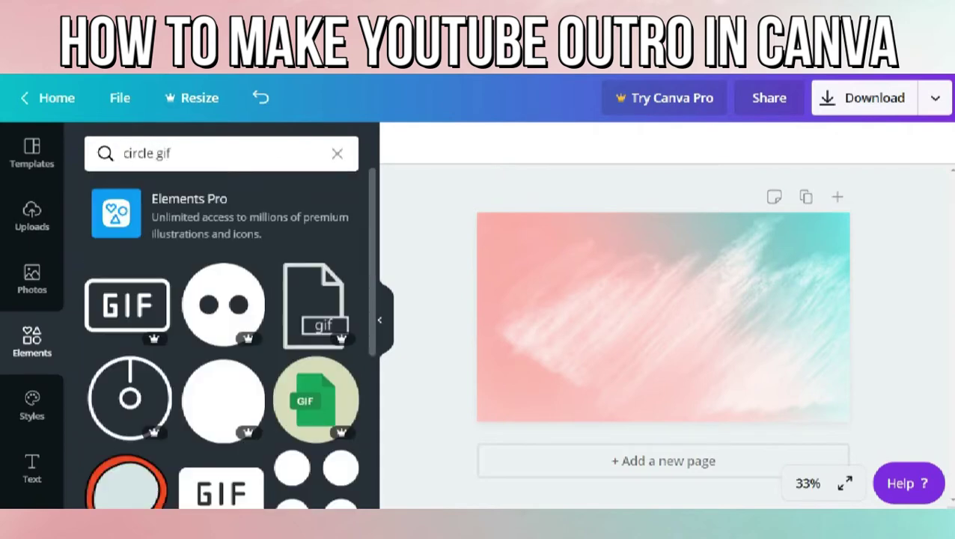
{"action": "scroll", "coordinate": [229, 337], "scroll_direction": "down", "scroll_amount": 5}
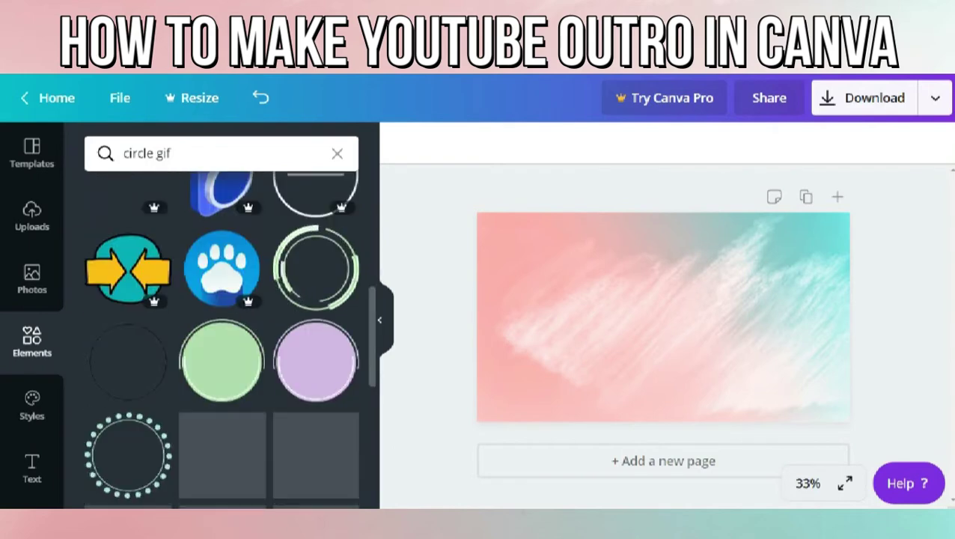
{"action": "scroll", "coordinate": [229, 337], "scroll_direction": "down", "scroll_amount": 4}
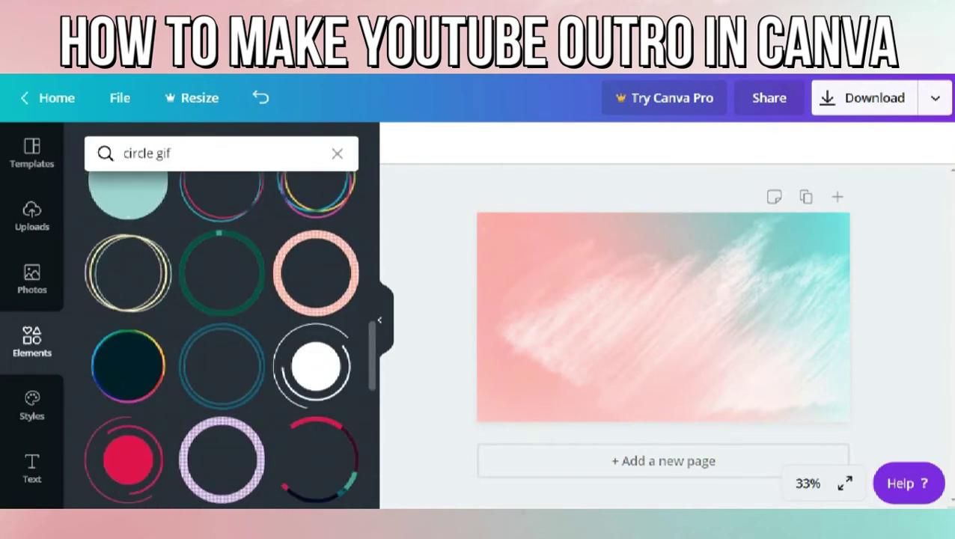
{"action": "scroll", "coordinate": [229, 337], "scroll_direction": "down", "scroll_amount": 5}
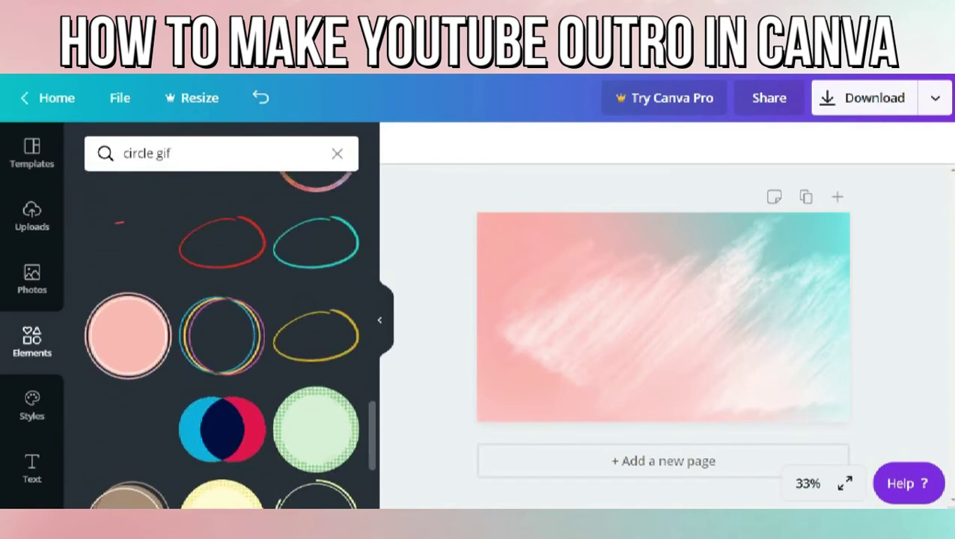
{"action": "left_click", "coordinate": [128, 334]}
{"action": "mouse_move", "coordinate": [662, 401]}
{"action": "left_mouse_down"}
{"action": "mouse_move", "coordinate": [678, 387]}
{"action": "mouse_move", "coordinate": [668, 396]}
{"action": "left_mouse_up"}
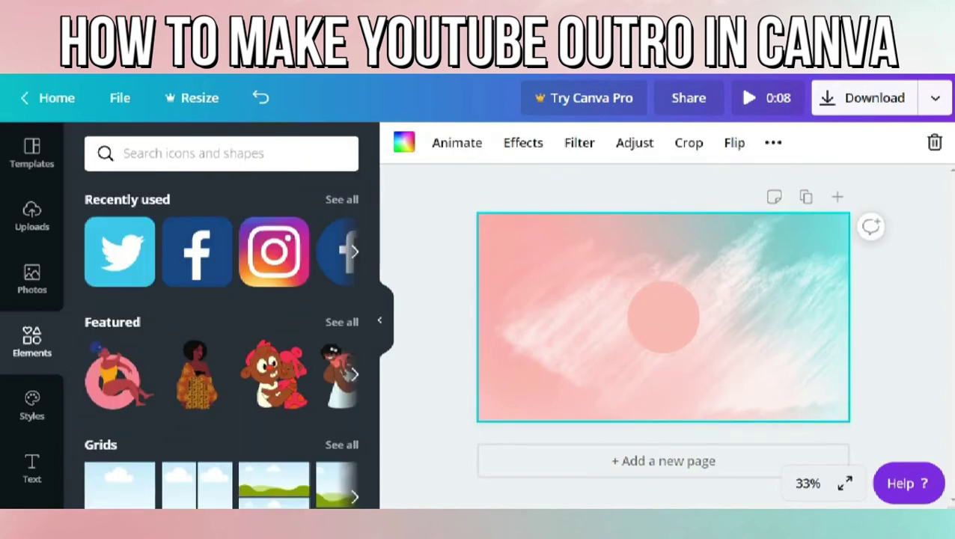
Step: Search the elements for "rectangle gif", add the solid pink animated rectangle and rotate it to landscape orientation
{"action": "left_click", "coordinate": [222, 153]}
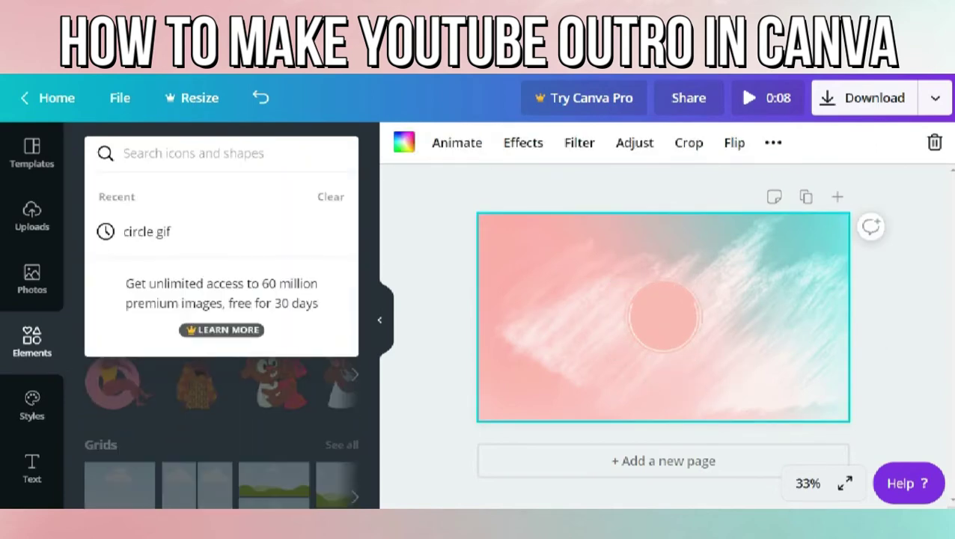
{"action": "type", "text": "red"}
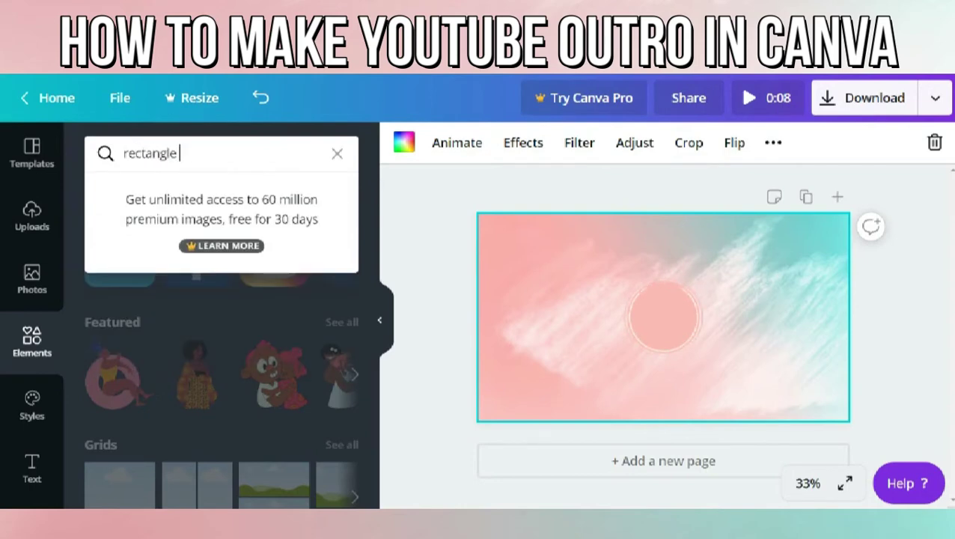
{"action": "key", "text": "Return"}
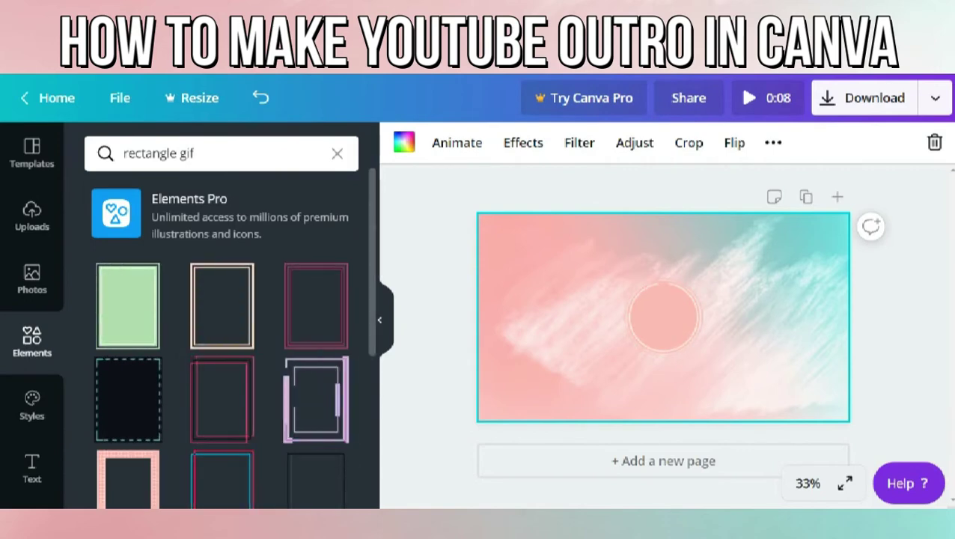
{"action": "scroll", "coordinate": [221, 322], "scroll_direction": "down", "scroll_amount": 5}
{"action": "scroll", "coordinate": [222, 322], "scroll_direction": "down", "scroll_amount": 1}
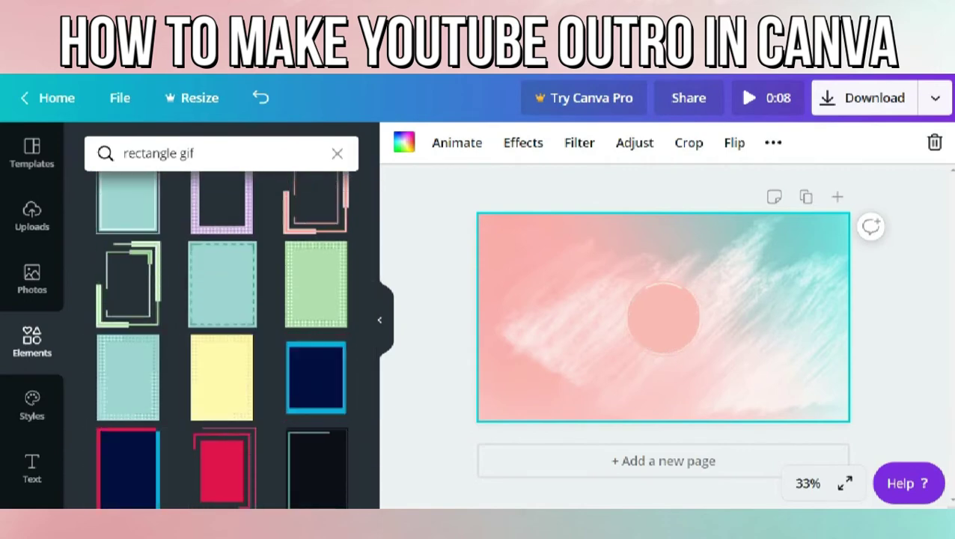
{"action": "scroll", "coordinate": [221, 337], "scroll_direction": "down", "scroll_amount": 3}
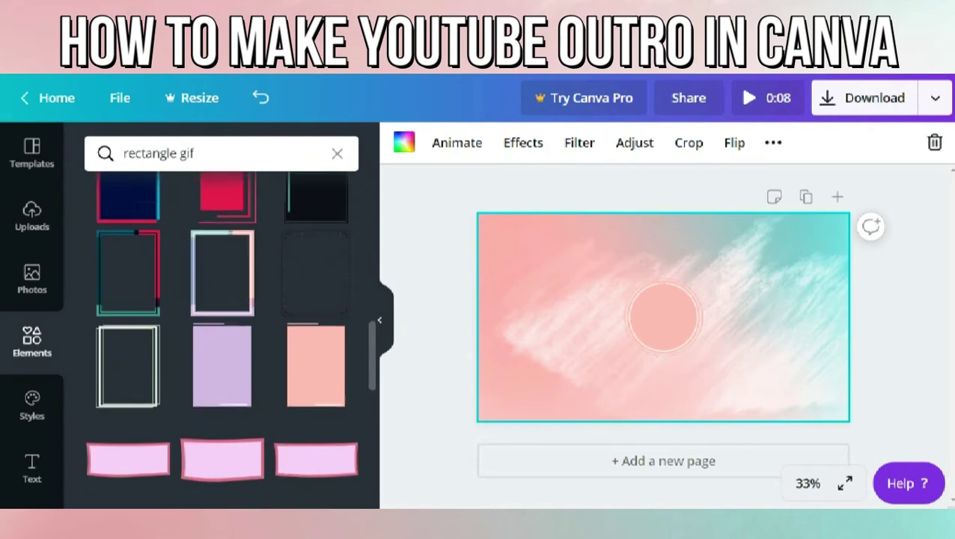
{"action": "left_click", "coordinate": [316, 348]}
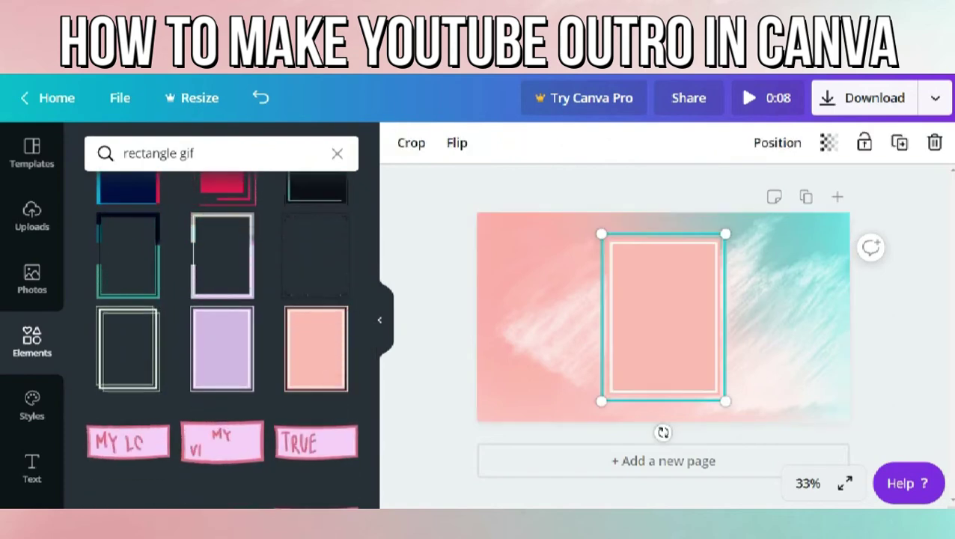
{"action": "left_click_drag", "start_coordinate": [663, 432], "coordinate": [795, 357]}
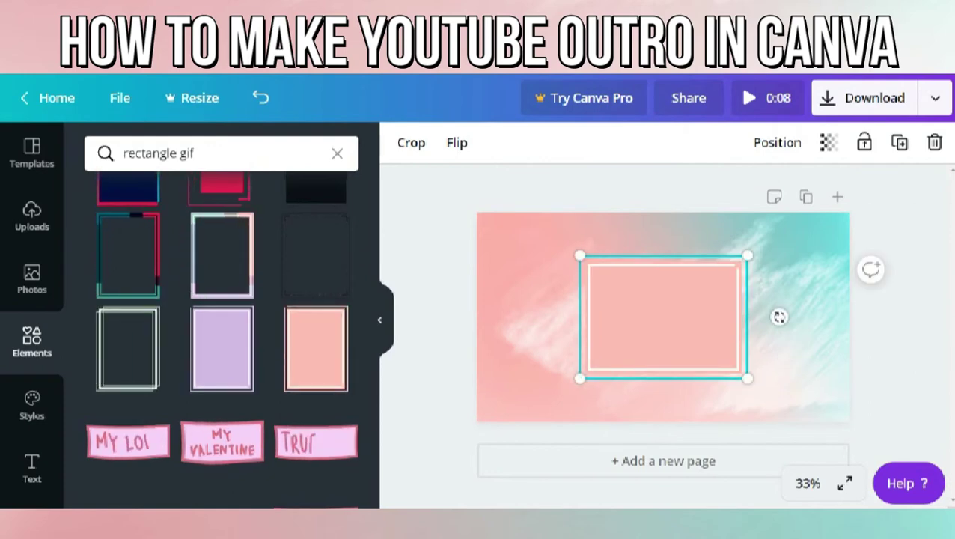
Step: Shrink the pink rectangle and place it beside the circle on the page's left half, vertically centred with the circle
{"action": "left_click_drag", "start_coordinate": [747, 257], "coordinate": [689, 299]}
{"action": "left_click_drag", "start_coordinate": [636, 340], "coordinate": [564, 317]}
{"action": "left_click_drag", "start_coordinate": [507, 357], "coordinate": [499, 363]}
{"action": "left_click_drag", "start_coordinate": [559, 319], "coordinate": [564, 318]}
{"action": "left_click", "coordinate": [570, 391]}
{"action": "left_click", "coordinate": [565, 317]}
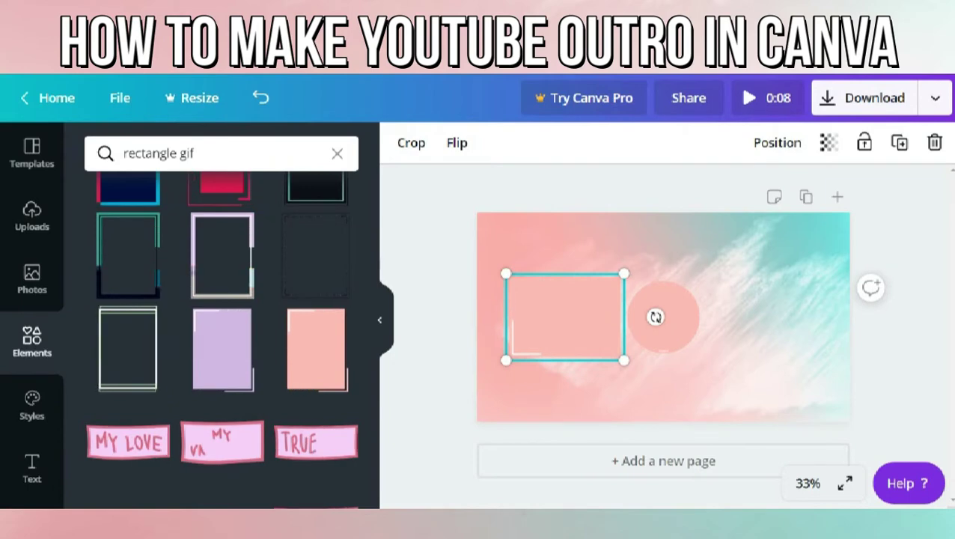
Step: Widen the rectangle by overlapping an identical copy offset to its left, and crop the copy's right edge
{"action": "left_click_drag", "start_coordinate": [656, 317], "coordinate": [624, 315]}
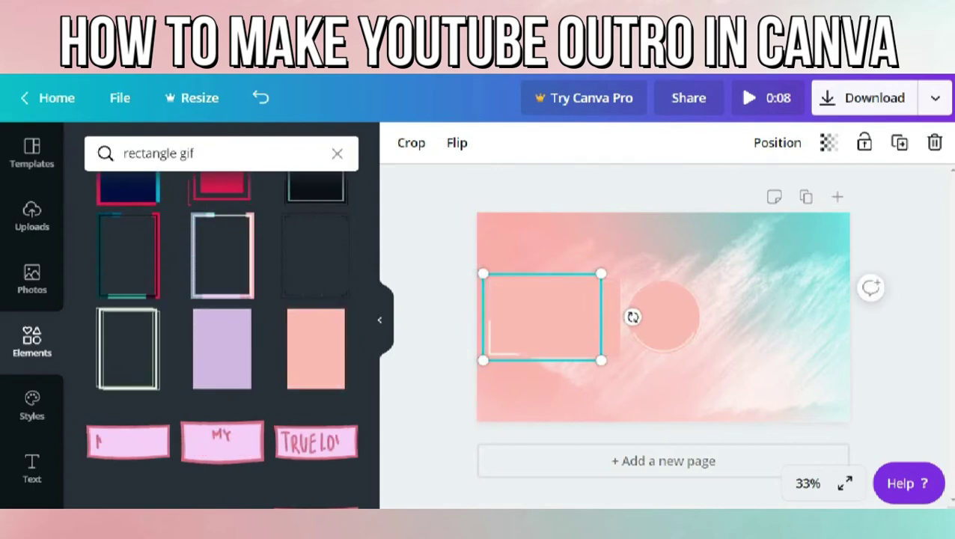
{"action": "left_click", "coordinate": [411, 142]}
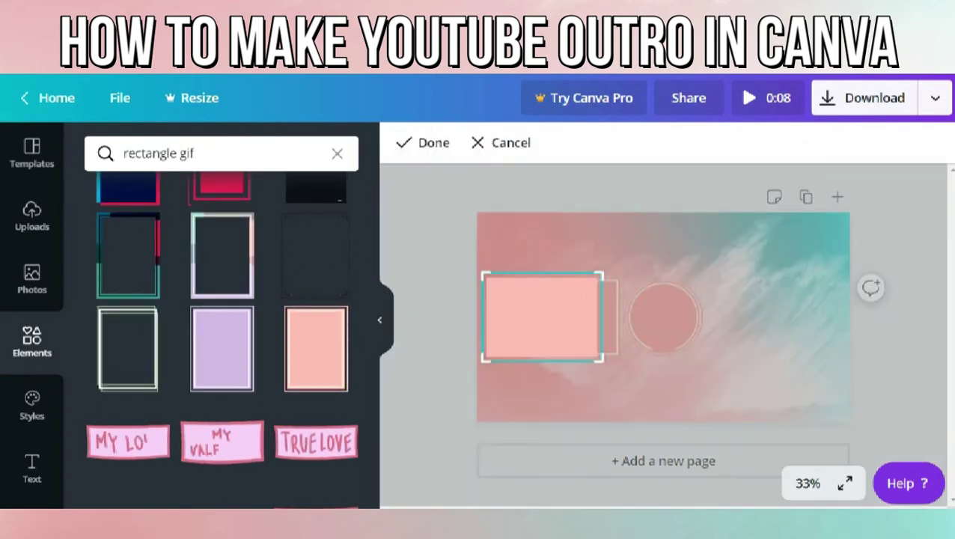
{"action": "left_click_drag", "start_coordinate": [600, 360], "coordinate": [585, 359]}
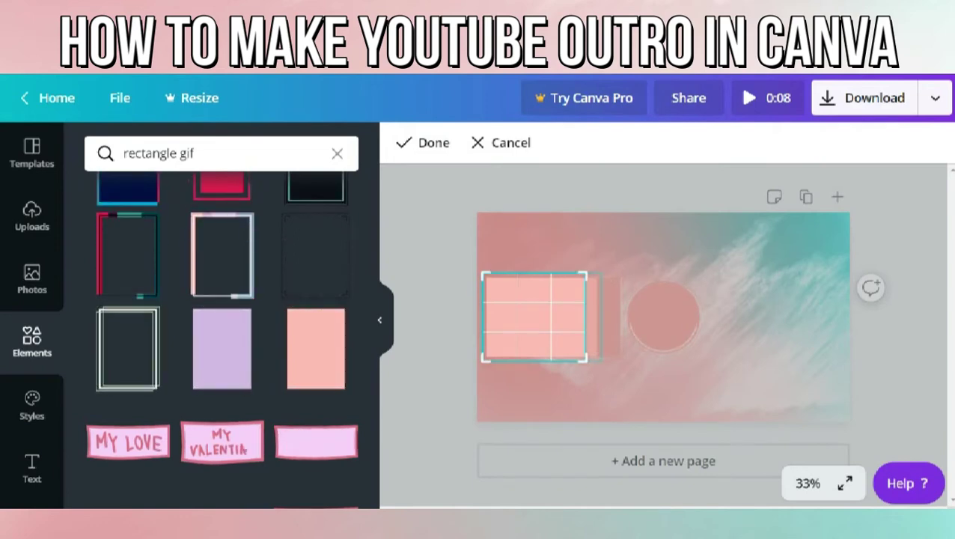
{"action": "left_click", "coordinate": [424, 142]}
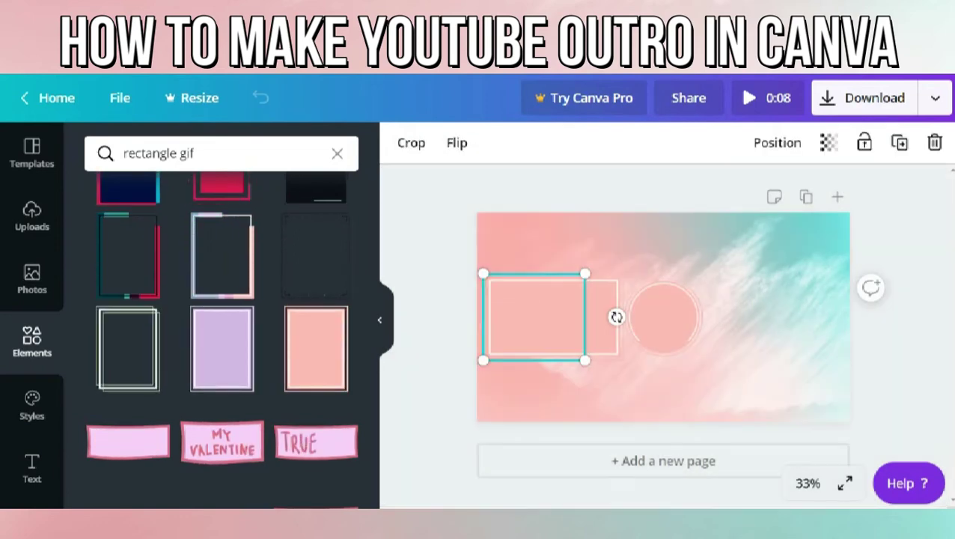
{"action": "left_click", "coordinate": [616, 316]}
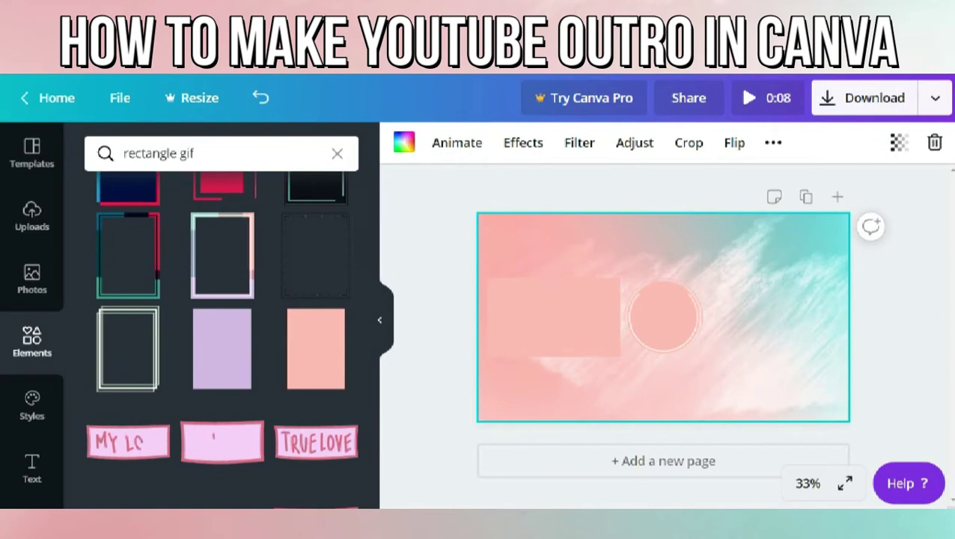
Step: Duplicate both overlapping rectangle pieces together and place the copies to the right of the circle
{"action": "left_click_drag", "start_coordinate": [549, 247], "coordinate": [589, 383]}
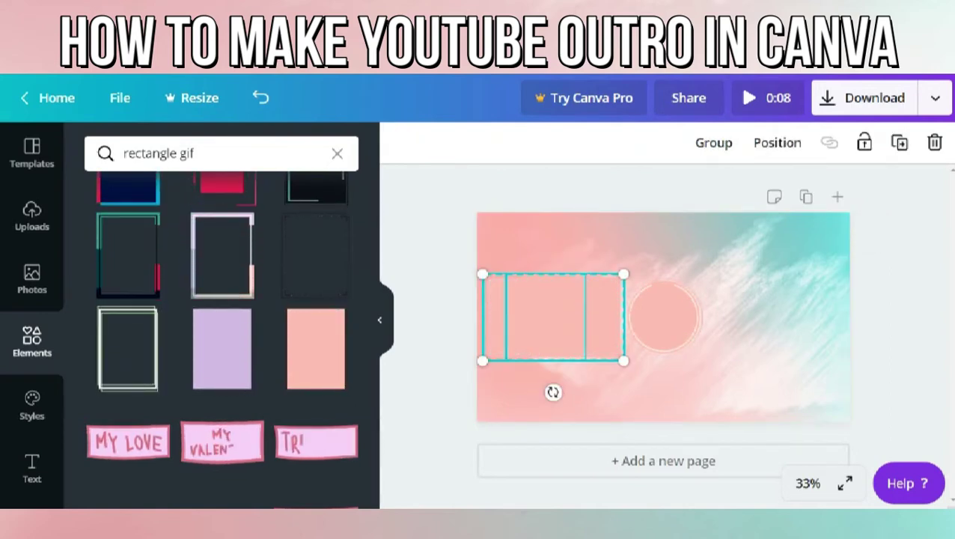
{"action": "key", "text": "ctrl+v"}
{"action": "key", "text": "ctrl+d"}
{"action": "left_click_drag", "start_coordinate": [559, 323], "coordinate": [780, 322]}
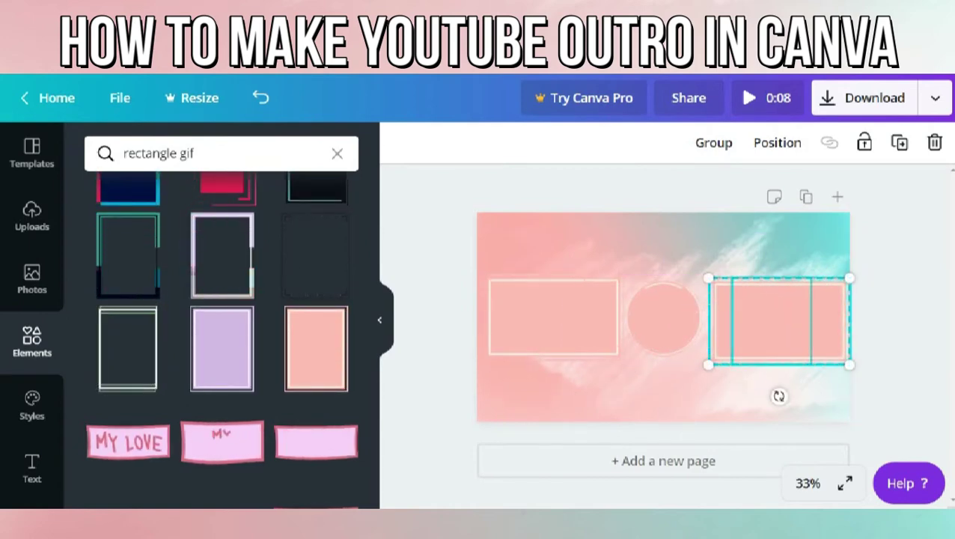
Step: Reposition the copied rectangle pieces so they line up vertically with the circle and the left rectangle
{"action": "left_click_drag", "start_coordinate": [875, 241], "coordinate": [733, 388]}
{"action": "left_click_drag", "start_coordinate": [780, 322], "coordinate": [775, 317]}
{"action": "left_click", "coordinate": [869, 255]}
{"action": "left_click_drag", "start_coordinate": [869, 248], "coordinate": [734, 373]}
{"action": "left_click_drag", "start_coordinate": [775, 317], "coordinate": [777, 318]}
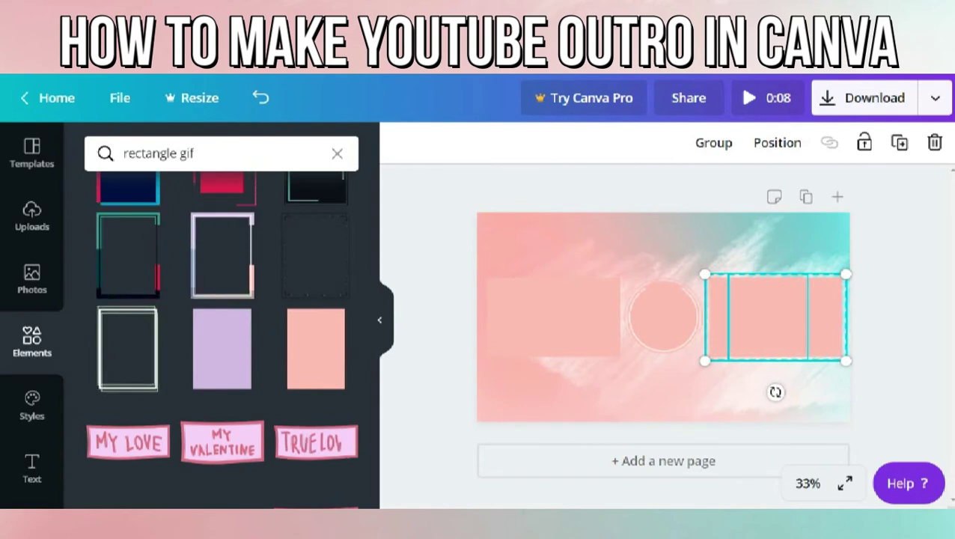
{"action": "left_click", "coordinate": [872, 254]}
Step: Apply the Festive filter to the background image at an intensity of 50
{"action": "double_click", "coordinate": [733, 394]}
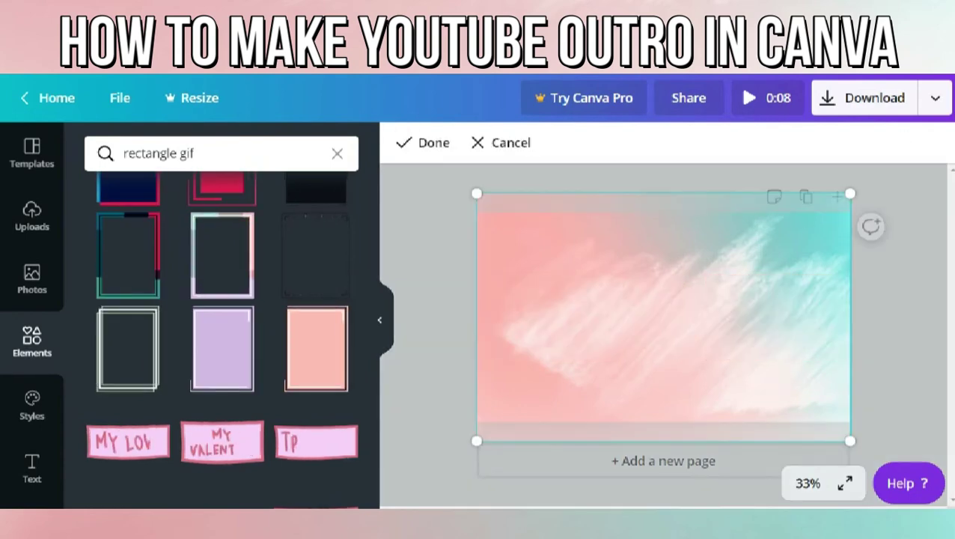
{"action": "left_click", "coordinate": [876, 270]}
{"action": "left_click", "coordinate": [727, 248]}
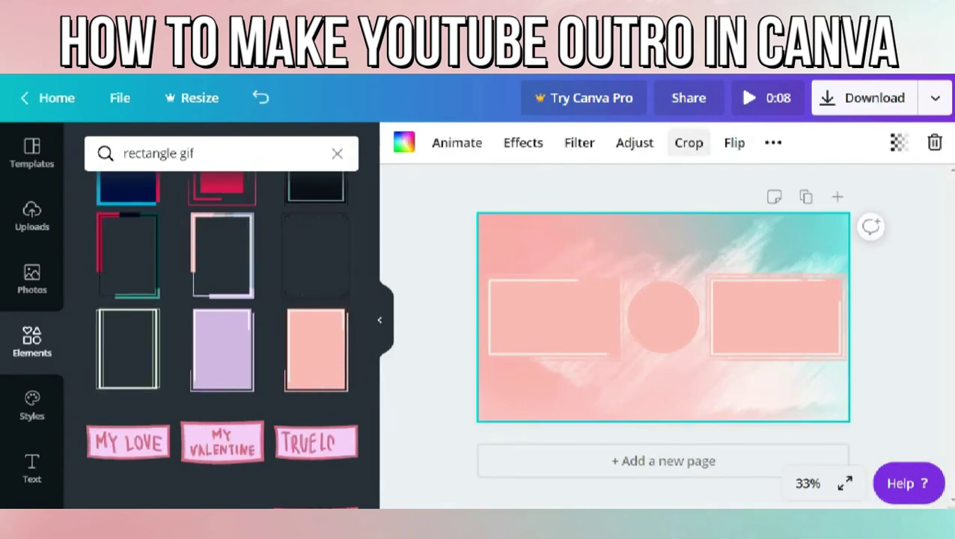
{"action": "left_click", "coordinate": [580, 142]}
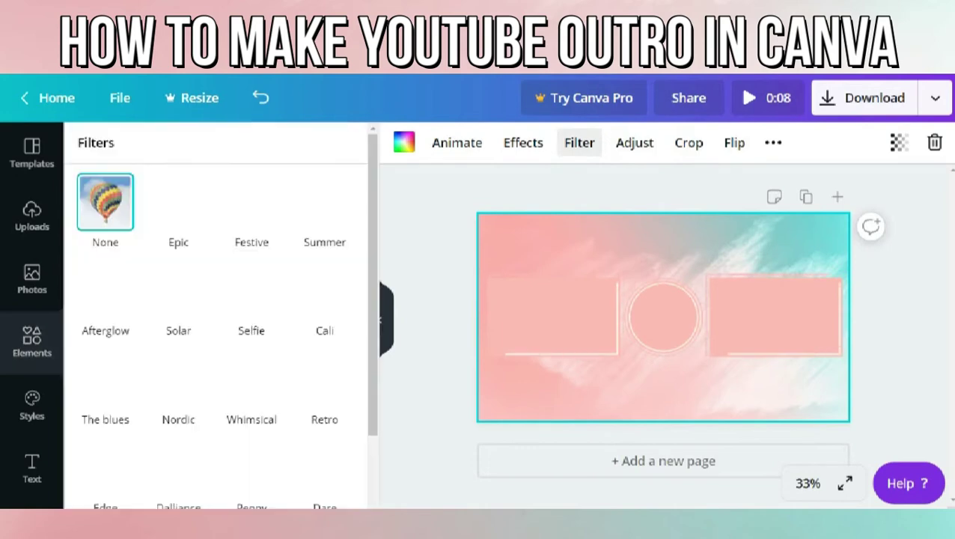
{"action": "left_click", "coordinate": [179, 201]}
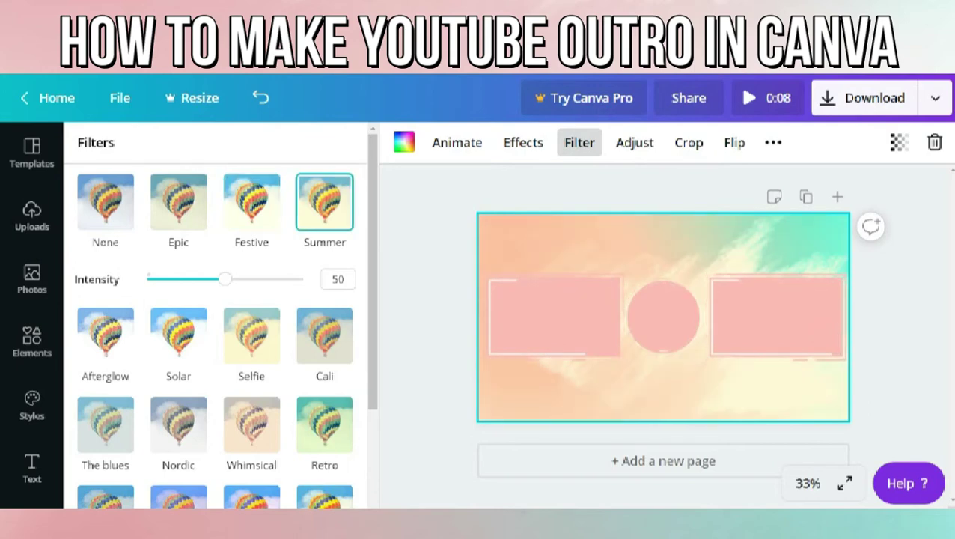
{"action": "left_click", "coordinate": [106, 336]}
{"action": "left_click", "coordinate": [178, 296]}
{"action": "left_click", "coordinate": [252, 202]}
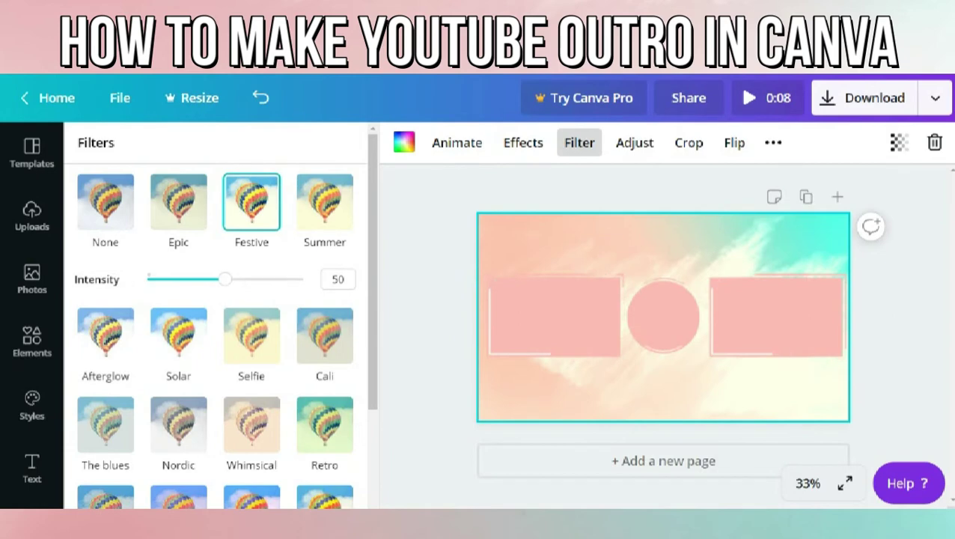
{"action": "left_click", "coordinate": [409, 253]}
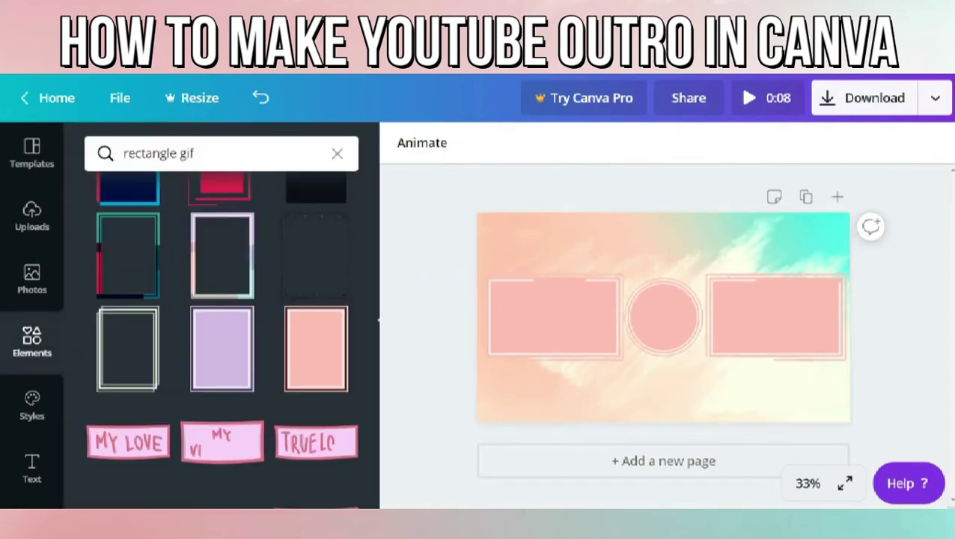
Step: Add a heading reading "THANK YOU FOR WATCHING" and set its font to Anton
{"action": "left_click", "coordinate": [32, 469]}
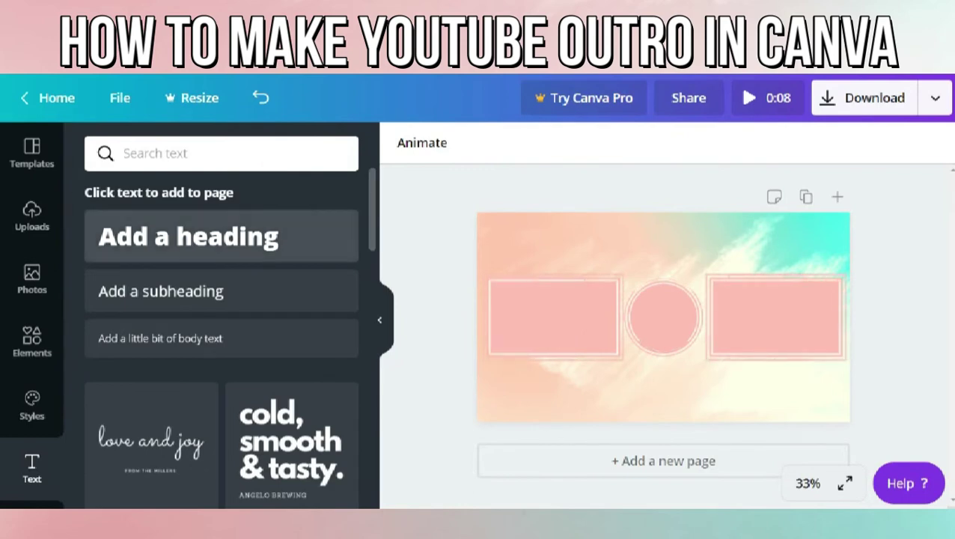
{"action": "left_click", "coordinate": [188, 236]}
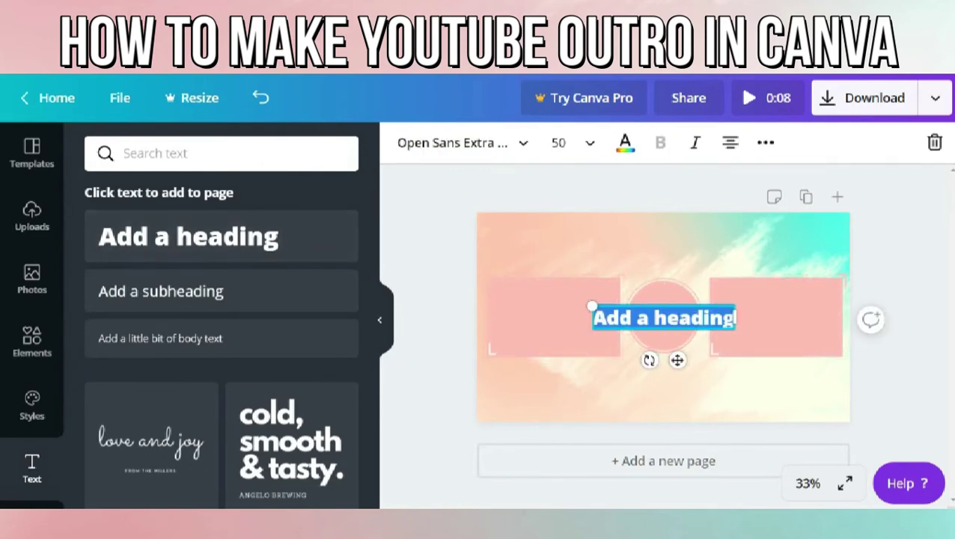
{"action": "type", "text": "TH"}
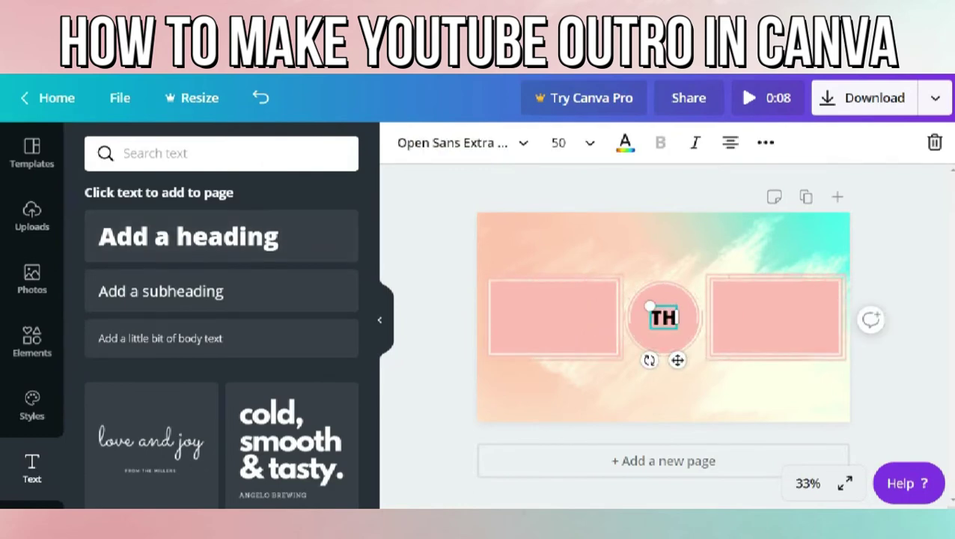
{"action": "type", "text": "ANK YOU FOR WATCHING"}
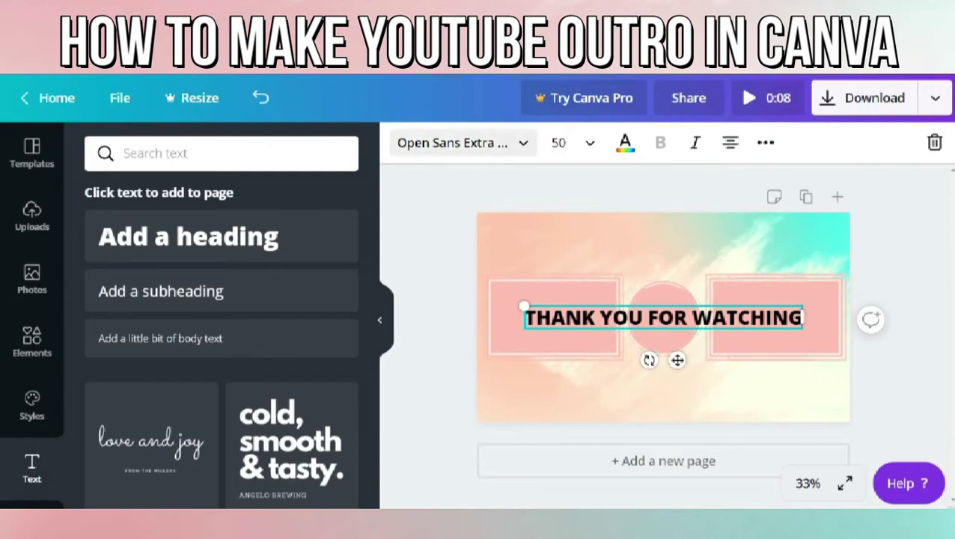
{"action": "left_click", "coordinate": [463, 143]}
{"action": "left_click", "coordinate": [150, 300]}
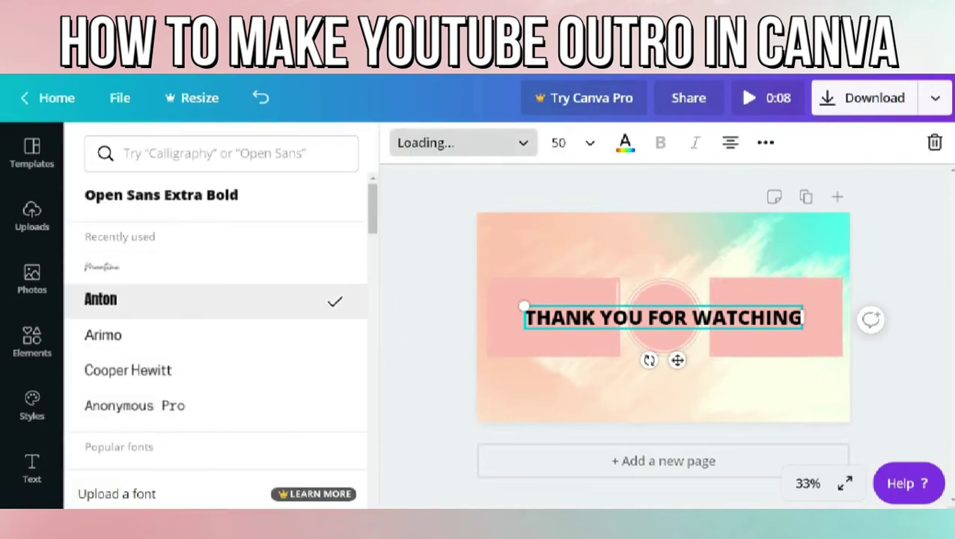
Step: Enlarge the heading to nearly the page's full width and place it above the circle and rectangles
{"action": "left_click_drag", "start_coordinate": [569, 305], "coordinate": [499, 296]}
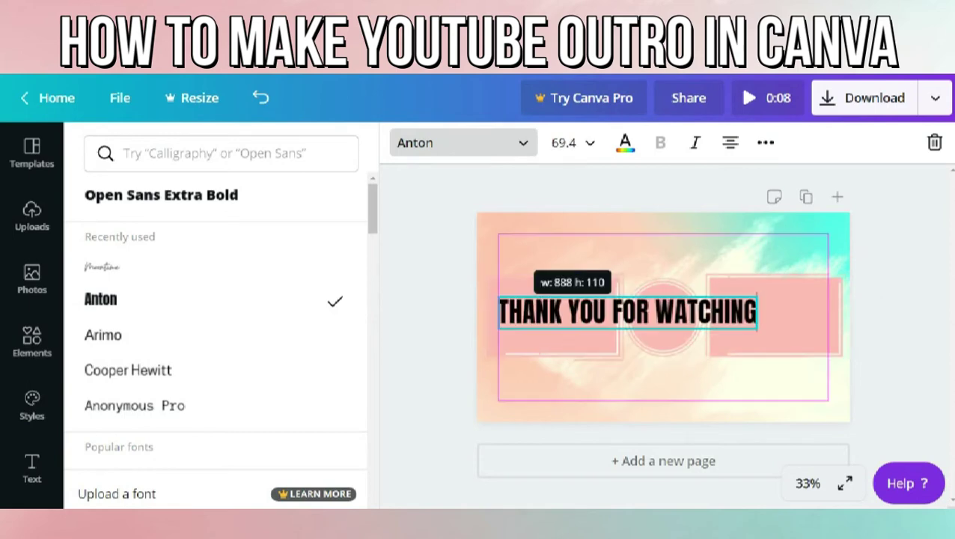
{"action": "left_click_drag", "start_coordinate": [757, 328], "coordinate": [835, 334]}
{"action": "left_click_drag", "start_coordinate": [667, 315], "coordinate": [664, 245]}
Step: Duplicate the heading, colour the copy dark red (#bd0303) and lay it slightly offset over the black original as a shadow effect
{"action": "left_click", "coordinate": [664, 188]}
{"action": "left_click", "coordinate": [663, 245]}
{"action": "left_click", "coordinate": [625, 142]}
{"action": "left_click", "coordinate": [103, 236]}
{"action": "left_click", "coordinate": [299, 285]}
{"action": "left_click_drag", "start_coordinate": [299, 285], "coordinate": [329, 301]}
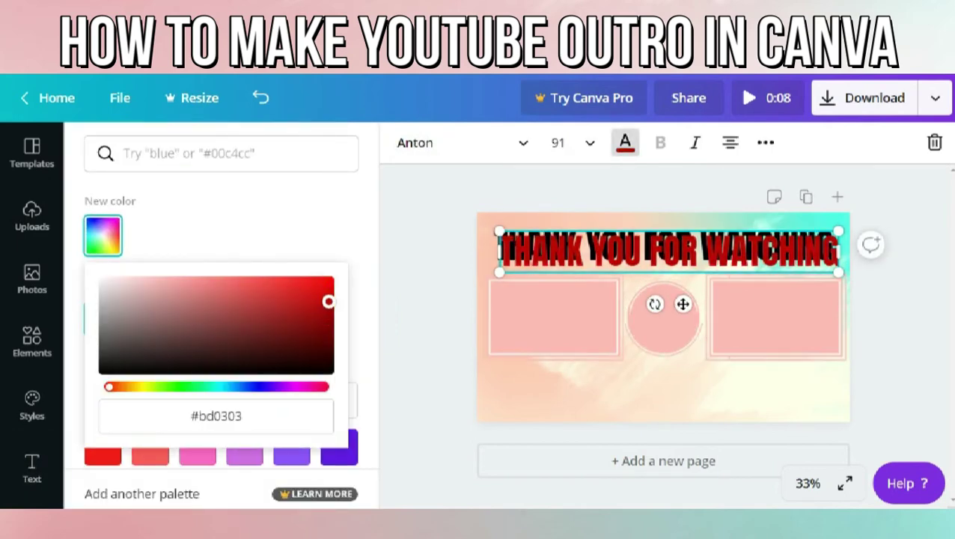
{"action": "left_click", "coordinate": [668, 250]}
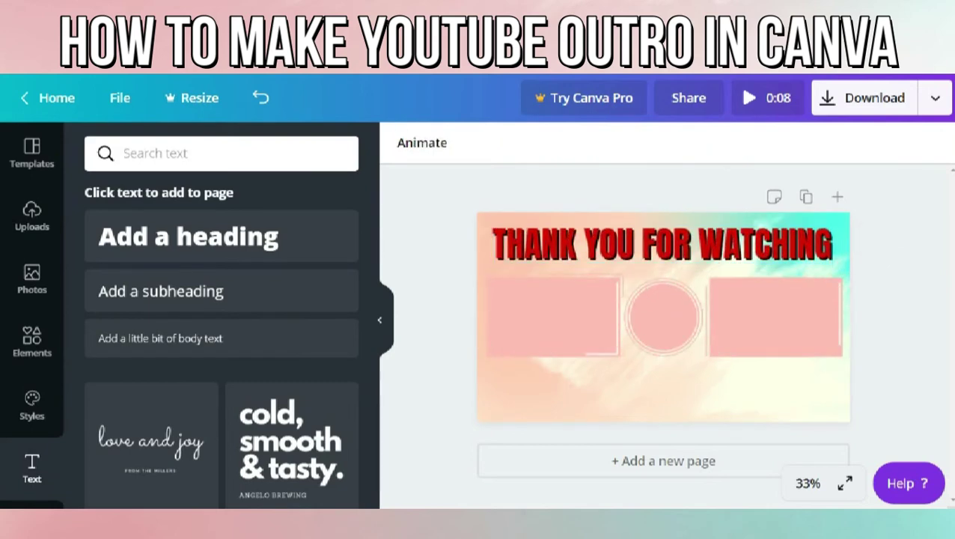
Step: Shrink both heading layers together to font size 82.5 and centre them horizontally above the circle
{"action": "left_click_drag", "start_coordinate": [491, 267], "coordinate": [524, 263]}
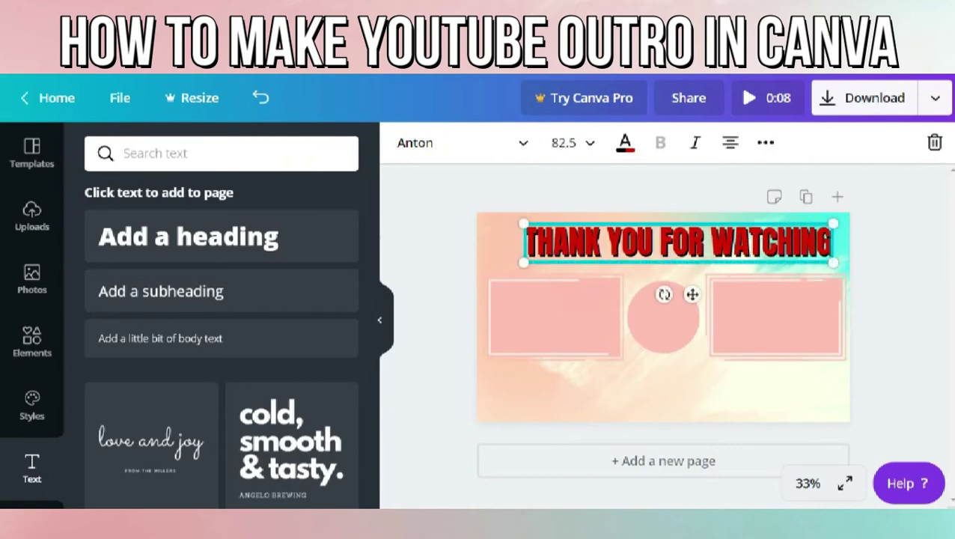
{"action": "left_click_drag", "start_coordinate": [680, 243], "coordinate": [663, 246]}
{"action": "left_click", "coordinate": [891, 299]}
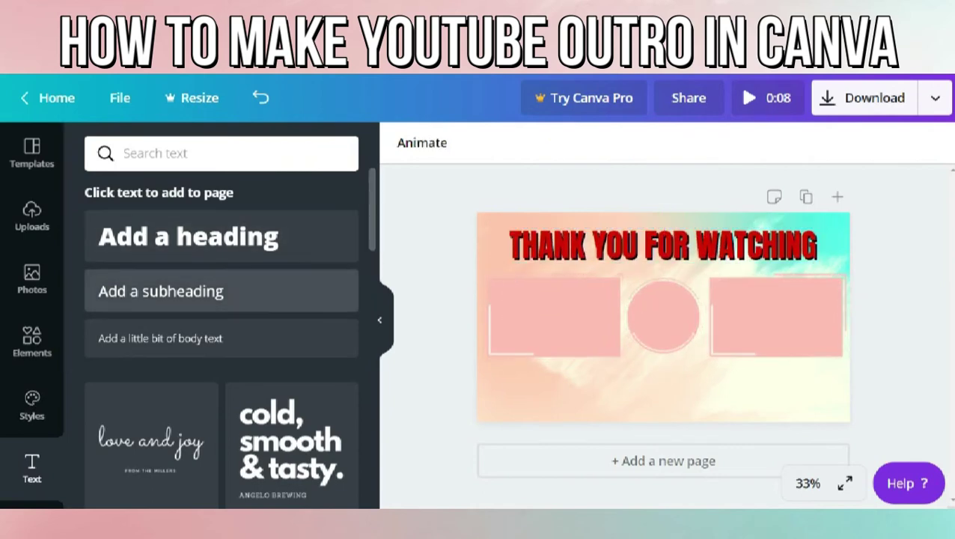
Step: Add the subheading "Don't forget to like and subscribe" in Moontime at size 76, centred below the circle and rectangles
{"action": "left_click", "coordinate": [161, 292]}
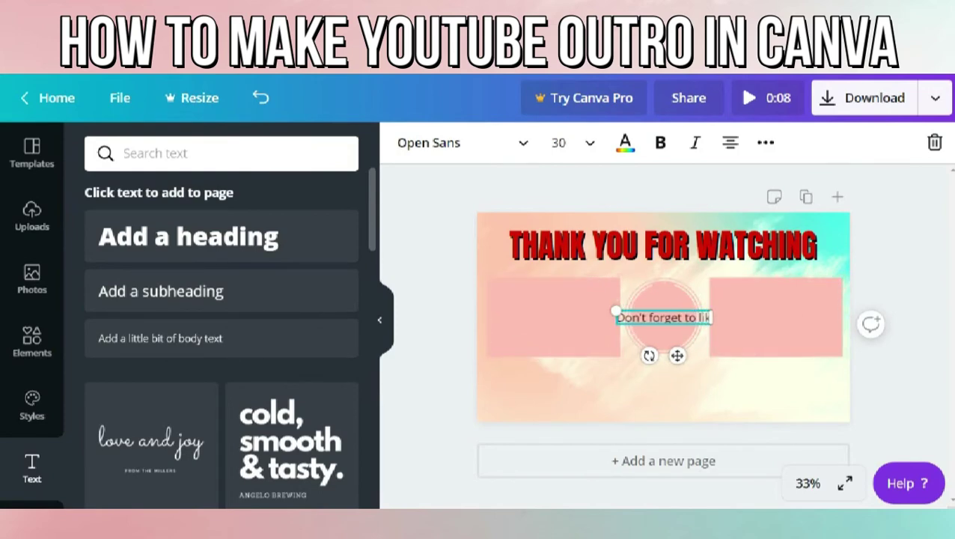
{"action": "left_click", "coordinate": [462, 142]}
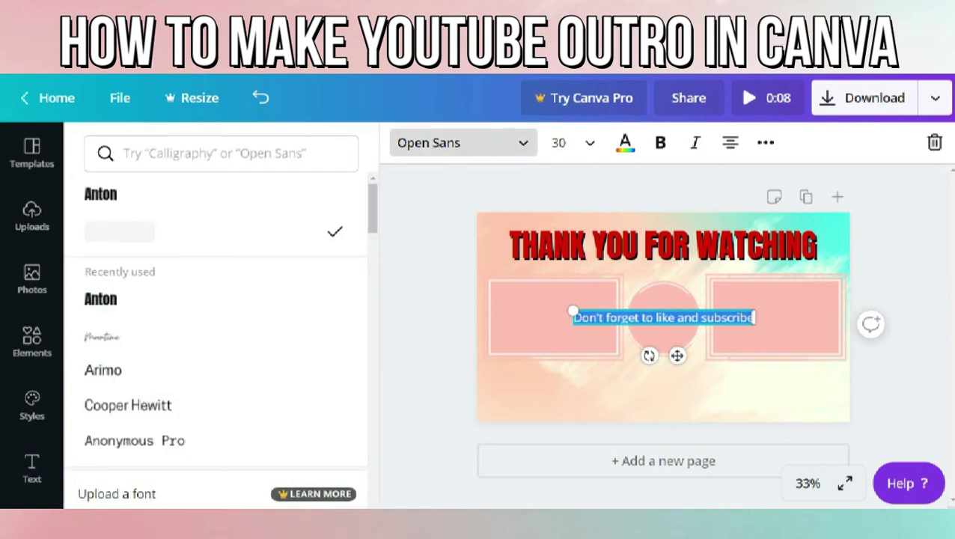
{"action": "left_click", "coordinate": [101, 337]}
{"action": "left_click_drag", "start_coordinate": [610, 312], "coordinate": [445, 287]}
{"action": "left_click_drag", "start_coordinate": [596, 356], "coordinate": [679, 428]}
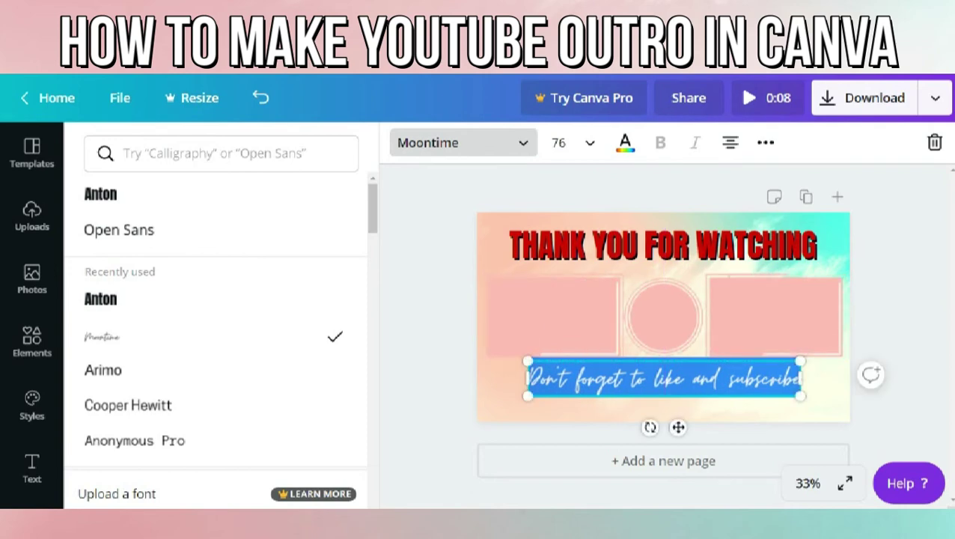
Step: Colour the words "like" and "subscribe" in the subheading with the heading's dark red
{"action": "left_click", "coordinate": [678, 381]}
{"action": "left_click_drag", "start_coordinate": [730, 380], "coordinate": [784, 380]}
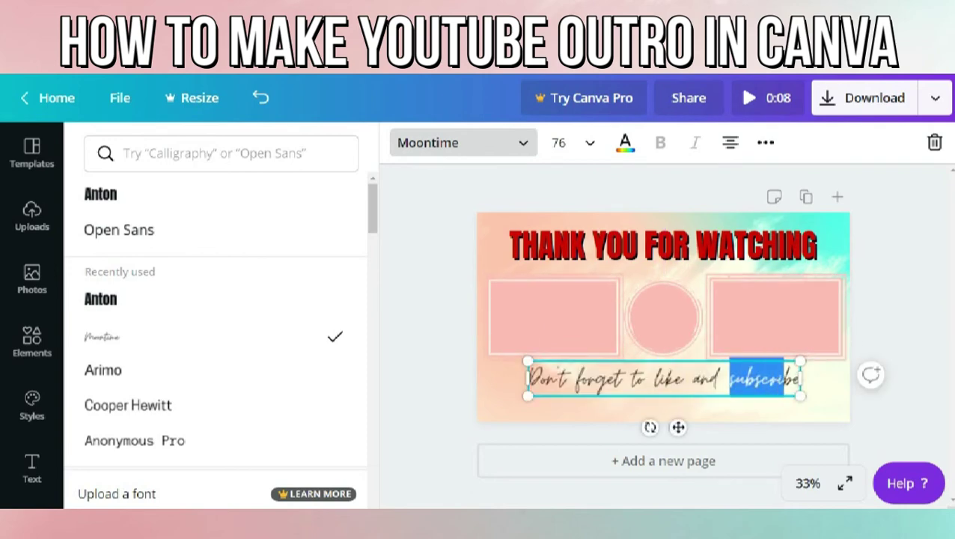
{"action": "left_click", "coordinate": [790, 381]}
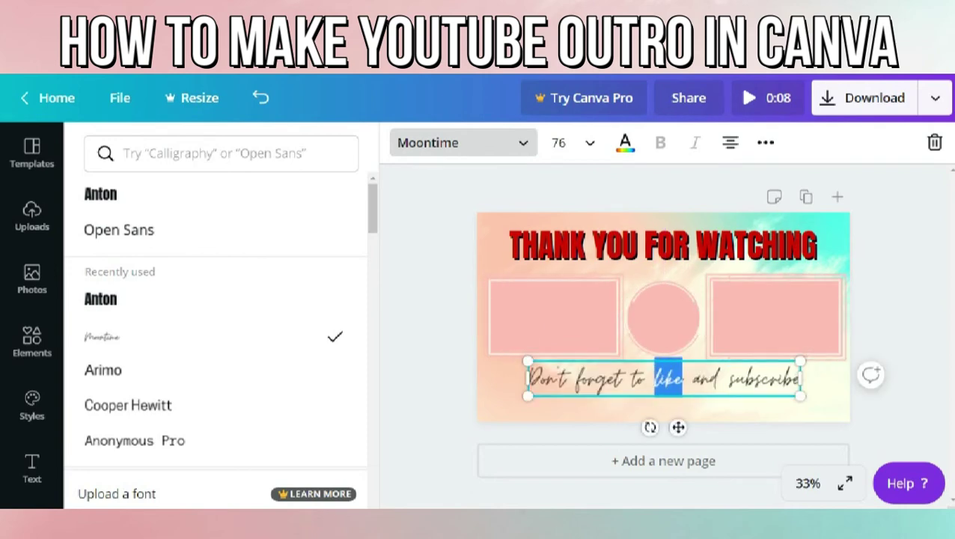
{"action": "left_click", "coordinate": [625, 143]}
{"action": "left_click", "coordinate": [149, 318]}
{"action": "double_click", "coordinate": [764, 381]}
{"action": "mouse_move", "coordinate": [800, 380]}
{"action": "left_mouse_down"}
{"action": "mouse_move", "coordinate": [757, 380]}
{"action": "mouse_move", "coordinate": [802, 381]}
{"action": "left_mouse_up"}
{"action": "left_click", "coordinate": [149, 318]}
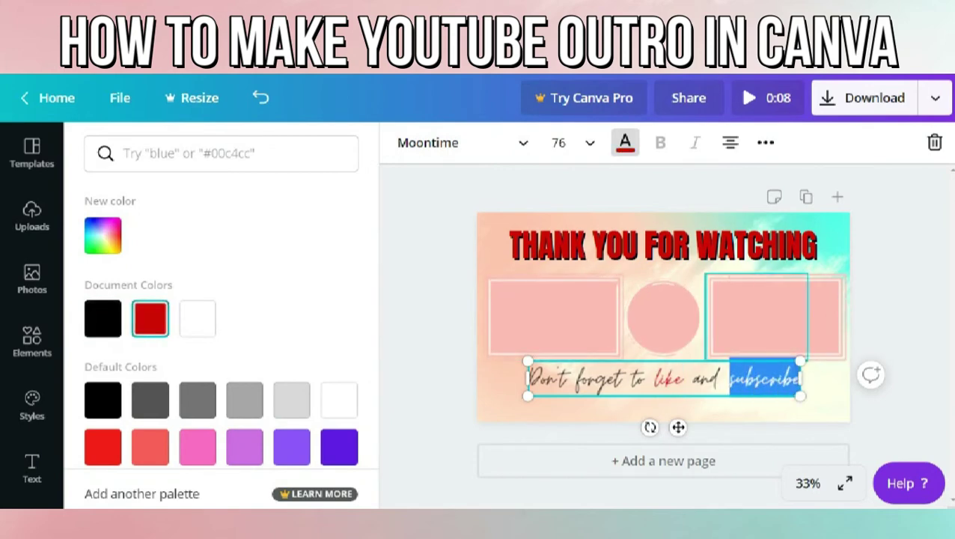
{"action": "left_click", "coordinate": [434, 322]}
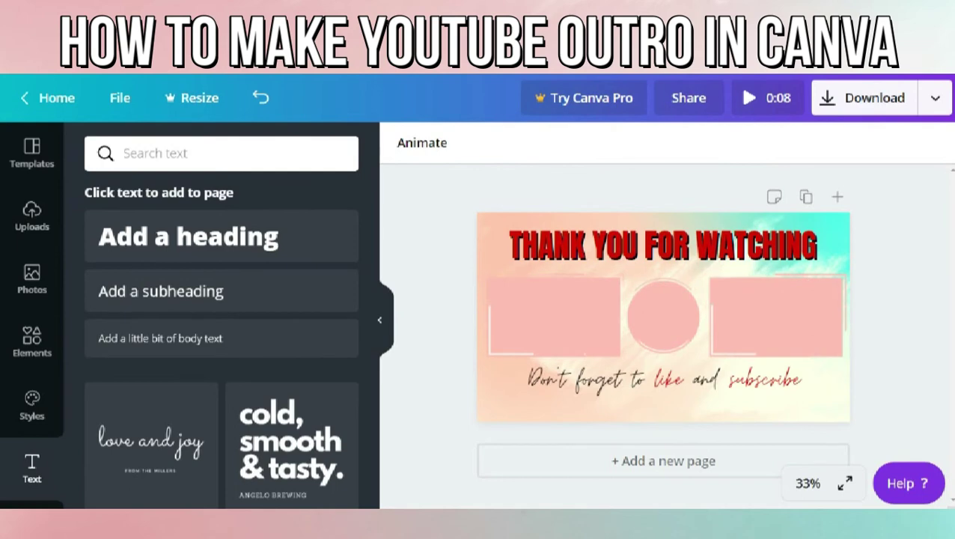
Step: Add the Instagram icon from the elements, shrink it and place it just below the subheading, slightly left of the page centre
{"action": "left_click", "coordinate": [32, 340]}
{"action": "left_click", "coordinate": [337, 154]}
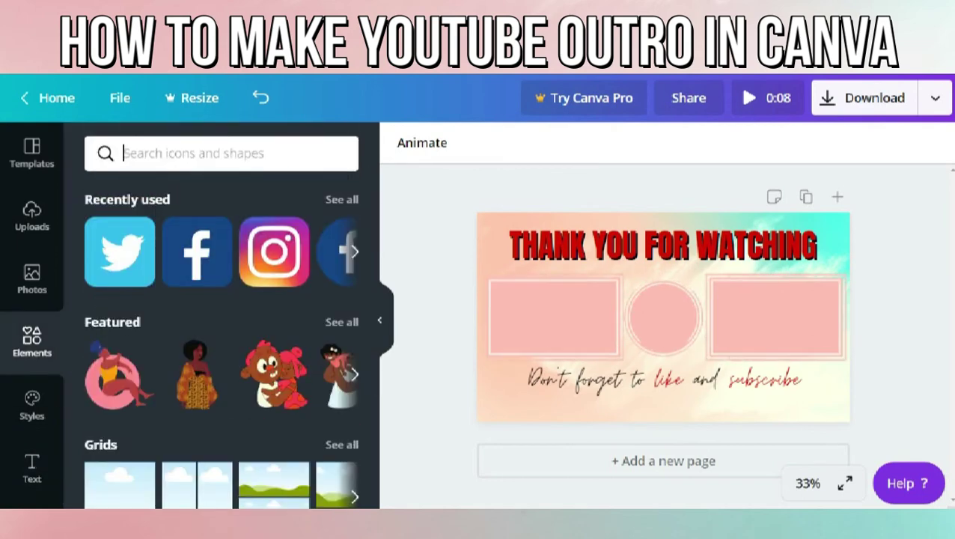
{"action": "type", "text": "instagra"}
{"action": "key", "text": "BackSpace"}
{"action": "left_click", "coordinate": [274, 253]}
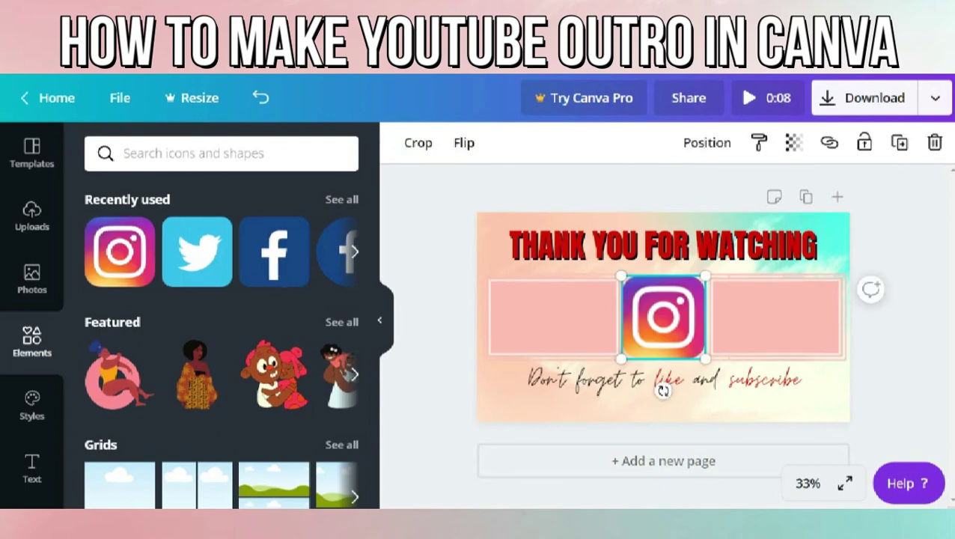
{"action": "left_click_drag", "start_coordinate": [622, 276], "coordinate": [643, 413]}
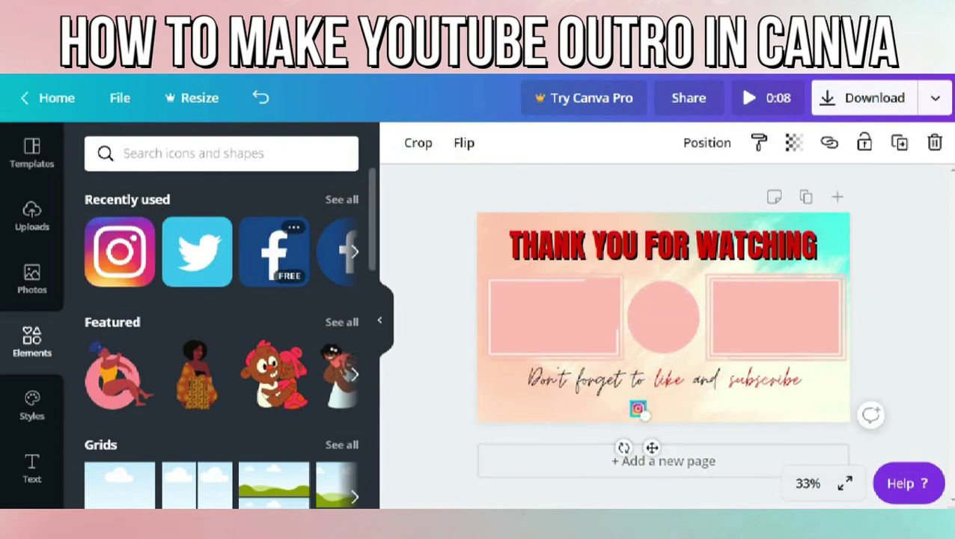
Step: Add Facebook and Twitter icons at about 57 by 57 and align them in a row on either side of the Instagram icon
{"action": "left_click", "coordinate": [274, 251]}
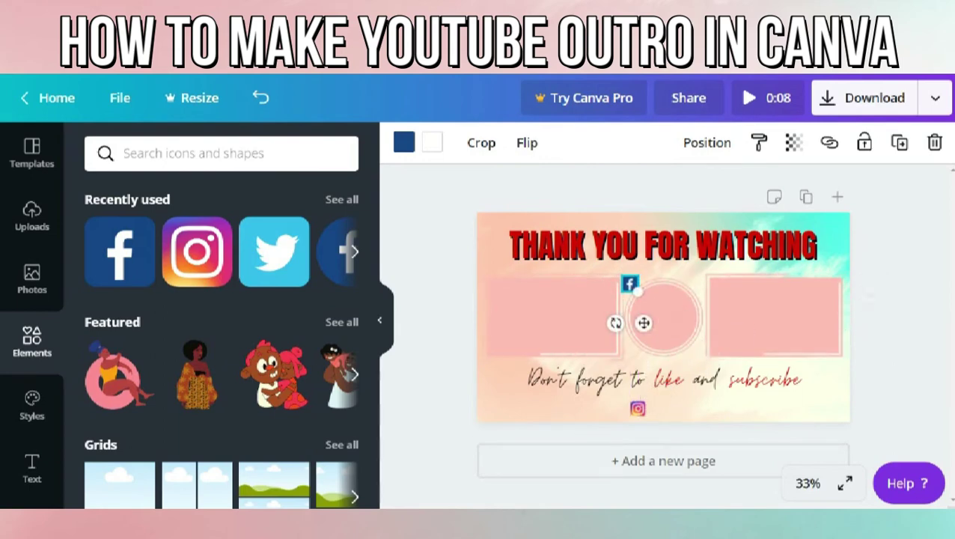
{"action": "left_click_drag", "start_coordinate": [629, 283], "coordinate": [525, 408]}
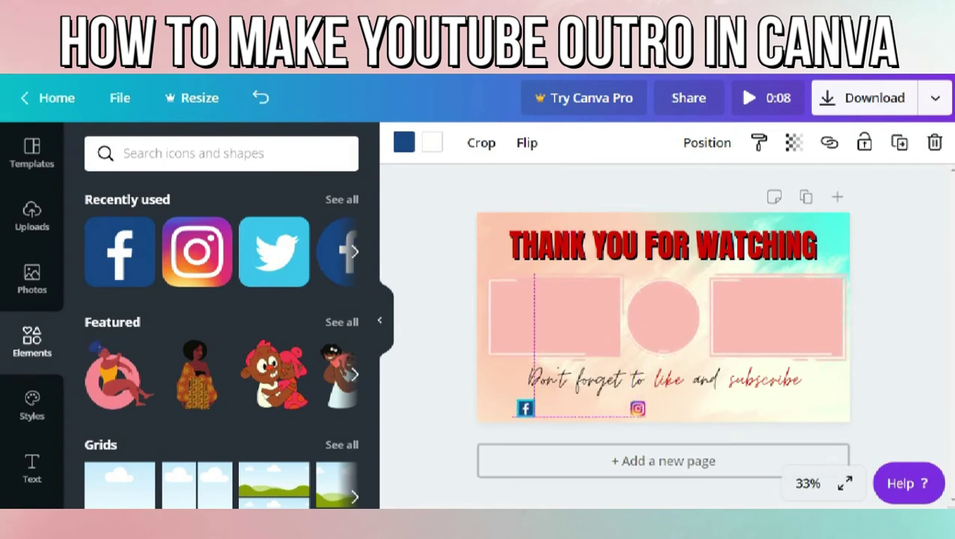
{"action": "left_click", "coordinate": [274, 251]}
{"action": "left_click_drag", "start_coordinate": [708, 357], "coordinate": [639, 293]}
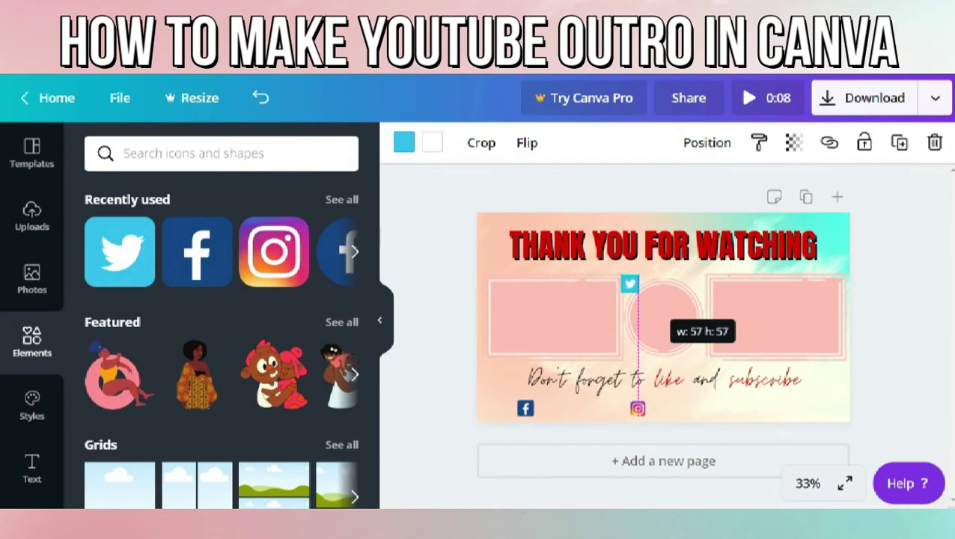
{"action": "left_click_drag", "start_coordinate": [729, 379], "coordinate": [737, 409]}
{"action": "left_click", "coordinate": [730, 494]}
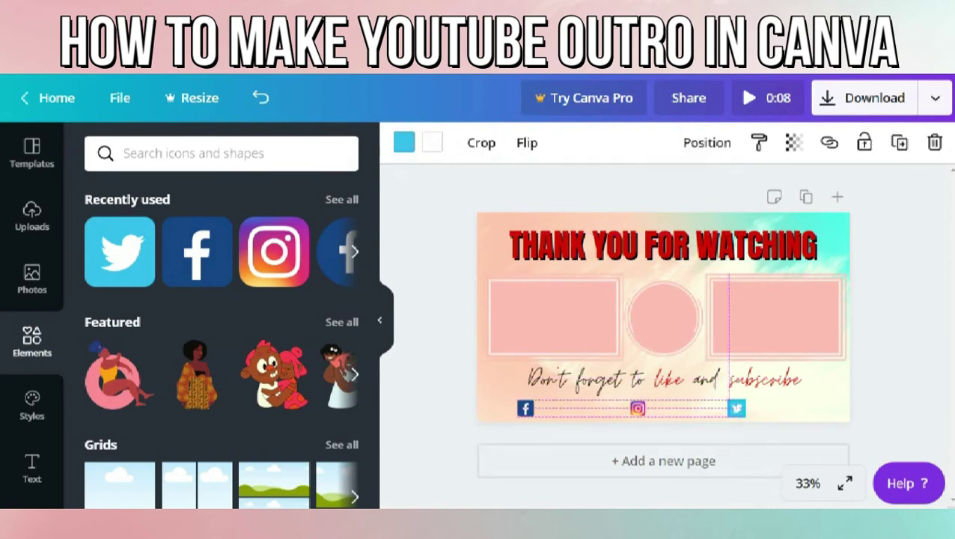
Step: Add a body text line with the Facebook username at size 20 and set its font to Cooper Hewitt
{"action": "left_click", "coordinate": [31, 468]}
{"action": "left_click", "coordinate": [161, 338]}
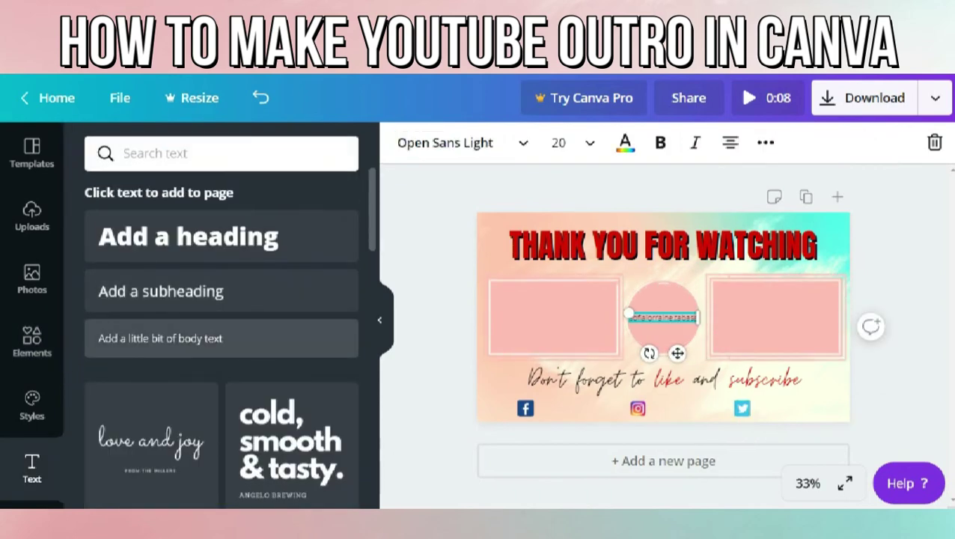
{"action": "left_click", "coordinate": [463, 143]}
{"action": "left_click", "coordinate": [128, 440]}
Step: Place the username text directly beside the Facebook icon and nudge it until it lines up with the icon
{"action": "left_click_drag", "start_coordinate": [664, 318], "coordinate": [567, 410]}
{"action": "left_click", "coordinate": [682, 410]}
{"action": "left_click", "coordinate": [567, 411]}
{"action": "key", "text": "Up"}
{"action": "key", "text": "Up"}
{"action": "key", "text": "Up"}
{"action": "key", "text": "Up"}
{"action": "key", "text": "Right"}
{"action": "key", "text": "Right"}
{"action": "key", "text": "Right"}
{"action": "key", "text": "Right"}
{"action": "key", "text": "Right"}
{"action": "key", "text": "Right"}
{"action": "left_click", "coordinate": [682, 410]}
Step: Duplicate the Facebook username text, replace the copy with the Instagram username and place it beside the Instagram icon
{"action": "left_click", "coordinate": [573, 408]}
{"action": "key", "text": "ctrl+c"}
{"action": "key", "text": "ctrl+v"}
{"action": "double_click", "coordinate": [578, 414]}
{"action": "type", "text": "sofiatabasa"}
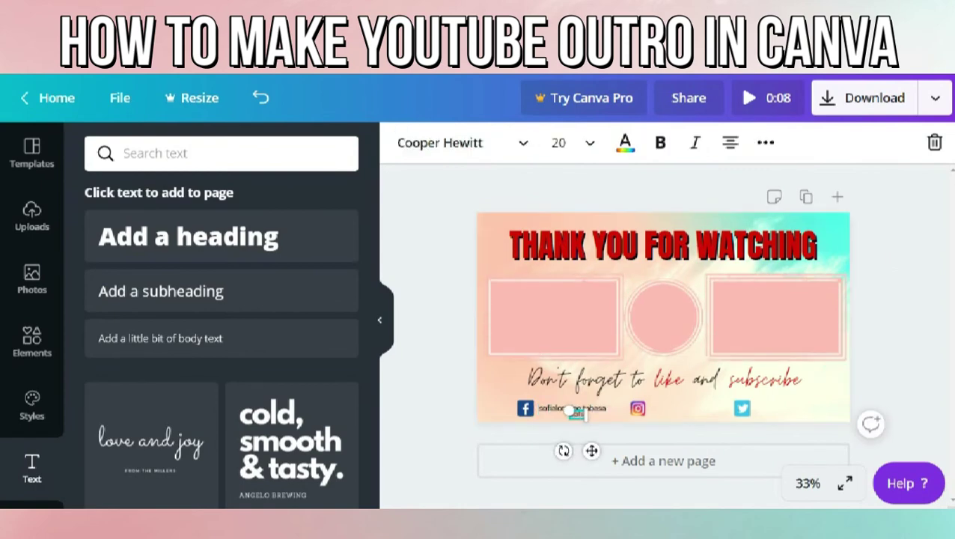
{"action": "left_click_drag", "start_coordinate": [592, 450], "coordinate": [680, 445]}
{"action": "left_click", "coordinate": [708, 410]}
Step: Duplicate the Instagram username text, change the copy to the Twitter username and place it beside the Twitter icon
{"action": "left_click", "coordinate": [668, 408]}
{"action": "left_click", "coordinate": [649, 409]}
{"action": "left_click", "coordinate": [646, 406]}
{"action": "left_click_drag", "start_coordinate": [646, 406], "coordinate": [751, 405]}
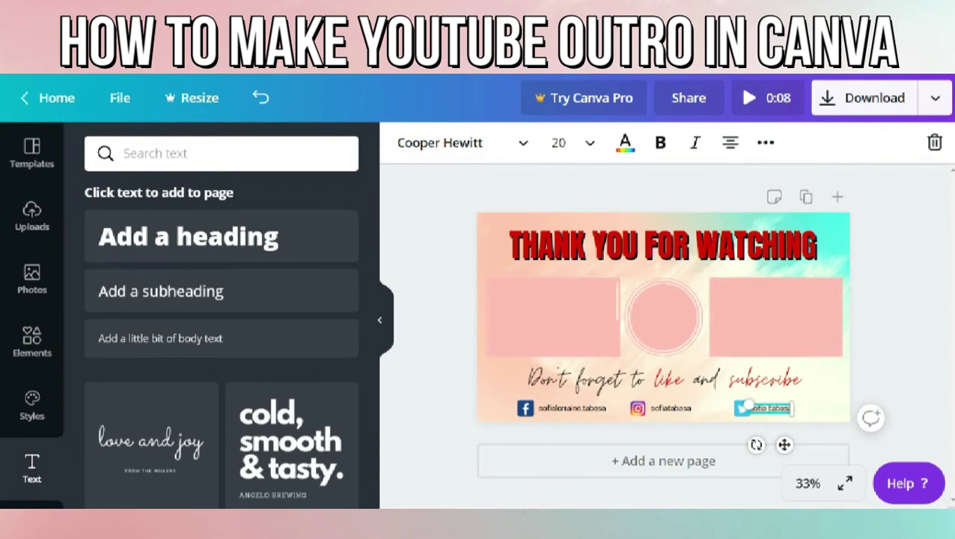
{"action": "left_click_drag", "start_coordinate": [750, 405], "coordinate": [759, 407]}
{"action": "left_click", "coordinate": [871, 418]}
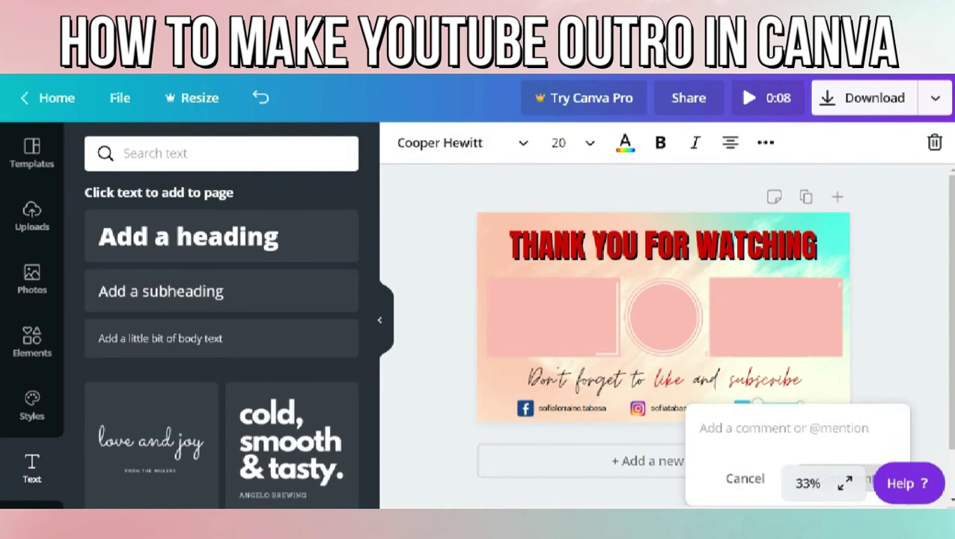
{"action": "left_click", "coordinate": [889, 373]}
{"action": "left_click", "coordinate": [889, 373]}
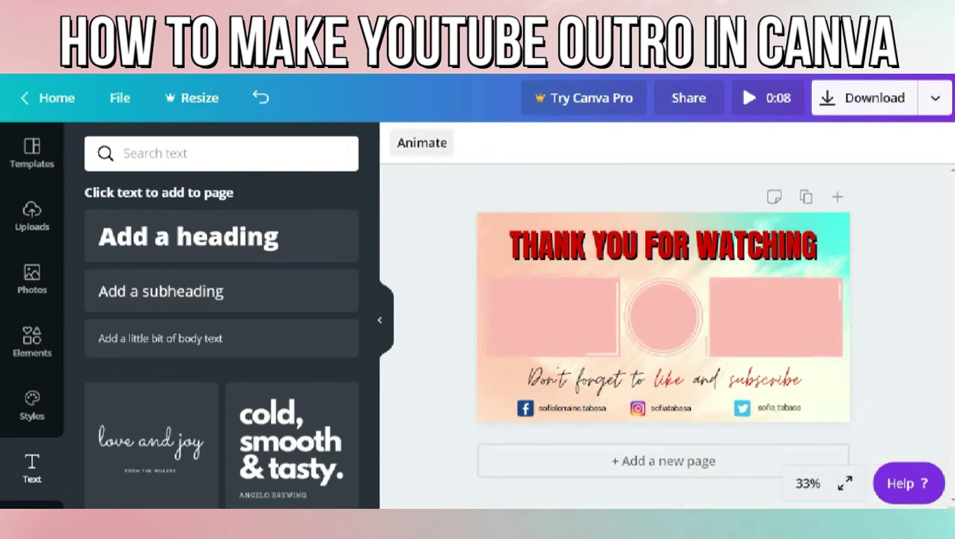
Step: Preview the Block, Fade, Pan, Rise, Tumble and Simple animations on the page, then apply the Block animation
{"action": "left_click", "coordinate": [422, 142]}
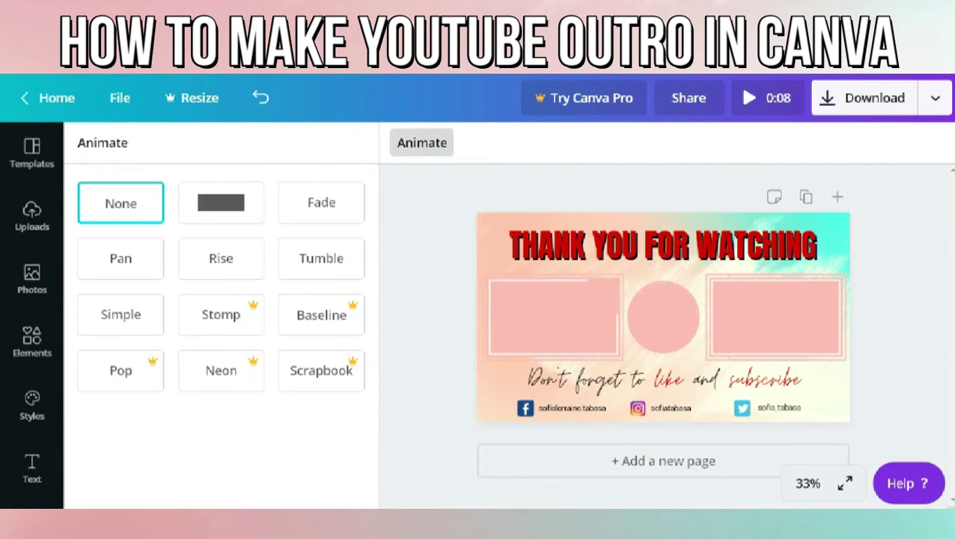
{"action": "left_click", "coordinate": [221, 203]}
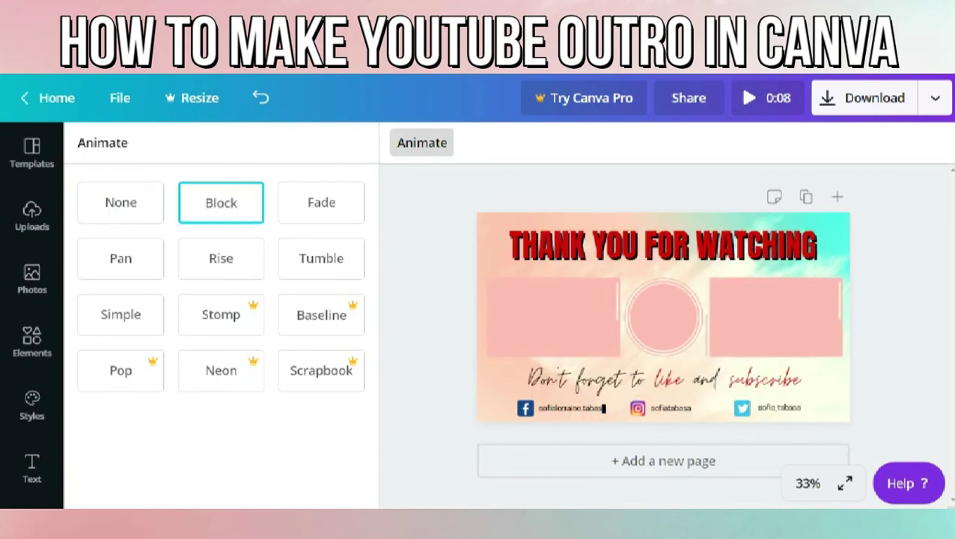
{"action": "left_click", "coordinate": [322, 203]}
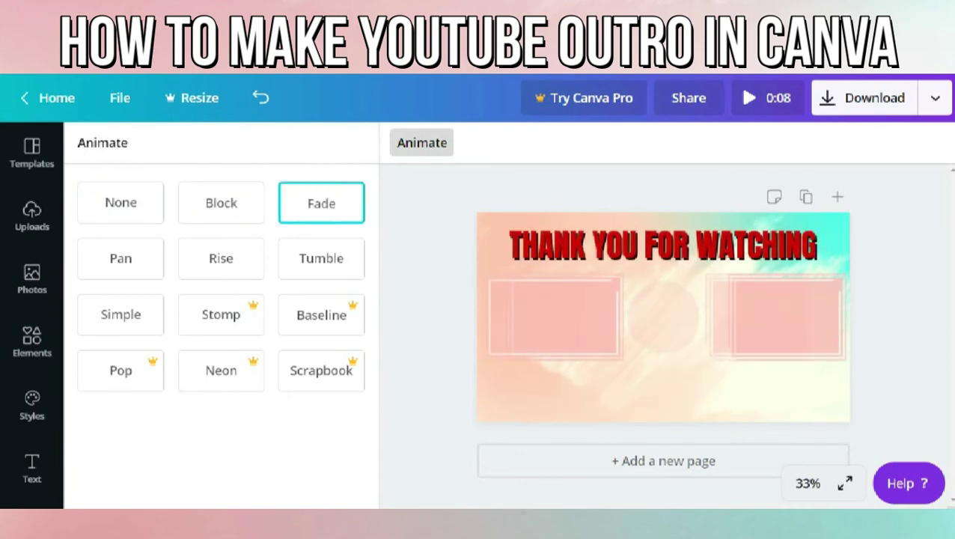
{"action": "left_click", "coordinate": [121, 259]}
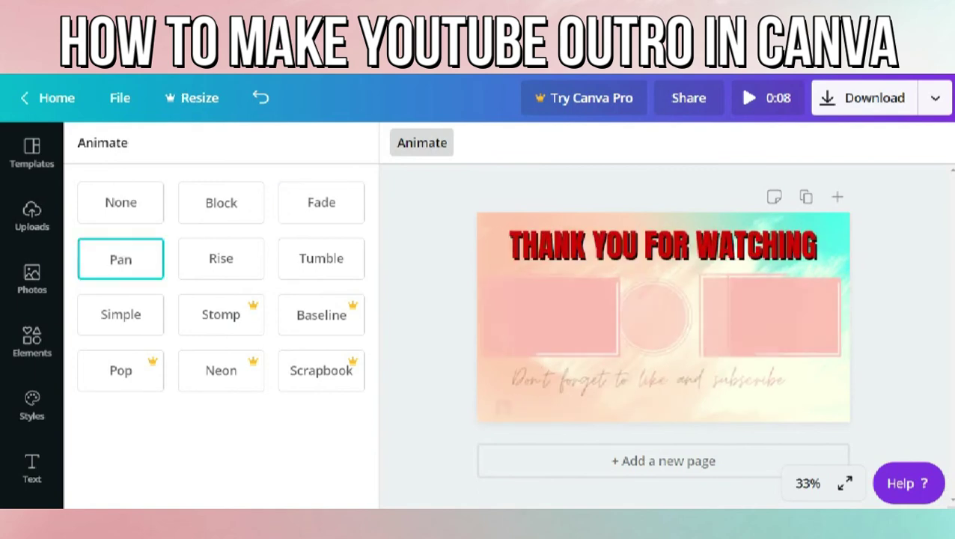
{"action": "left_click", "coordinate": [221, 259]}
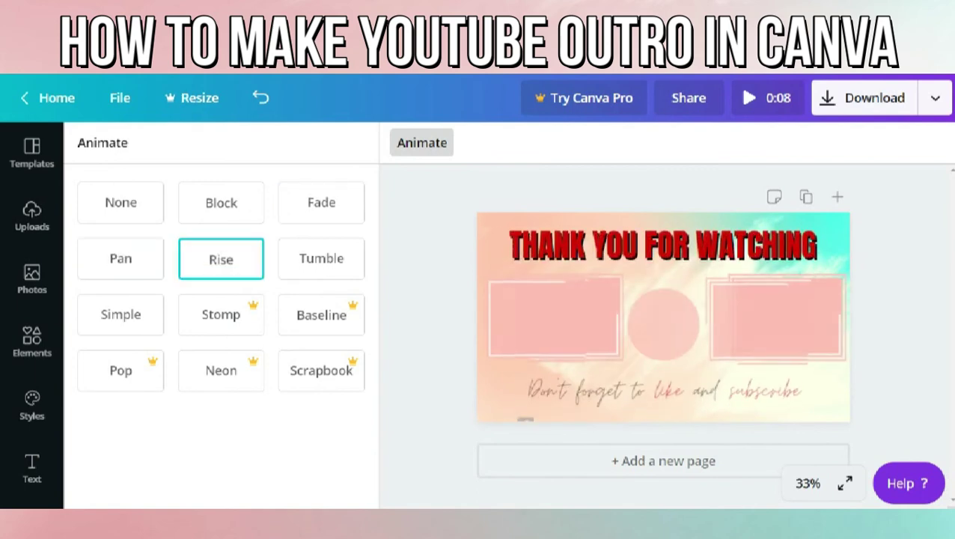
{"action": "left_click", "coordinate": [321, 259]}
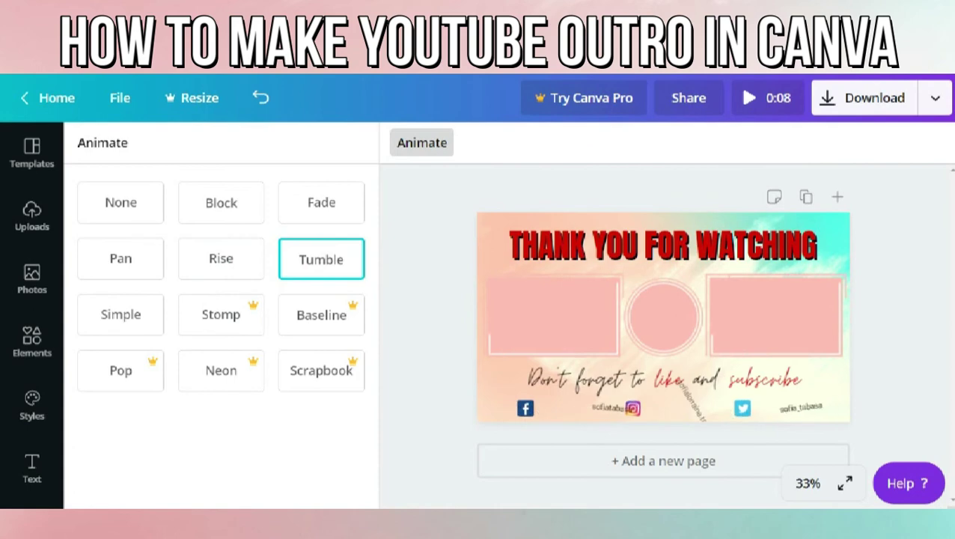
{"action": "left_click", "coordinate": [121, 315]}
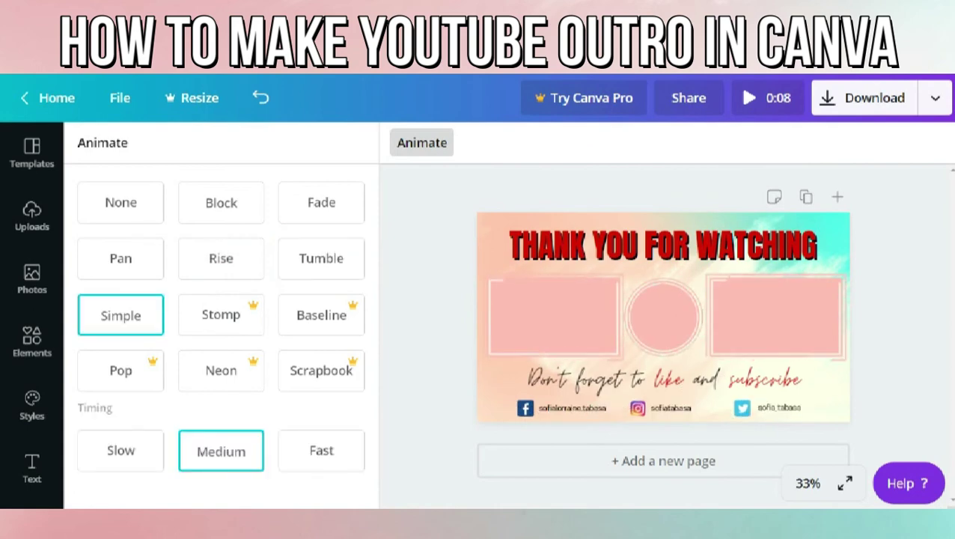
{"action": "left_click", "coordinate": [221, 202]}
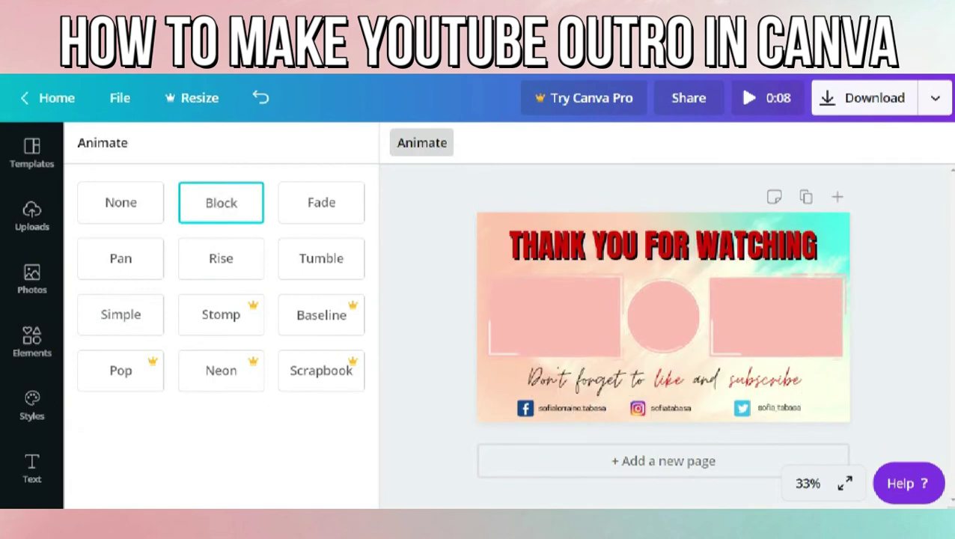
Step: Download the outro as an MP4 video and view the downloaded file full screen in the media player
{"action": "left_click", "coordinate": [865, 98]}
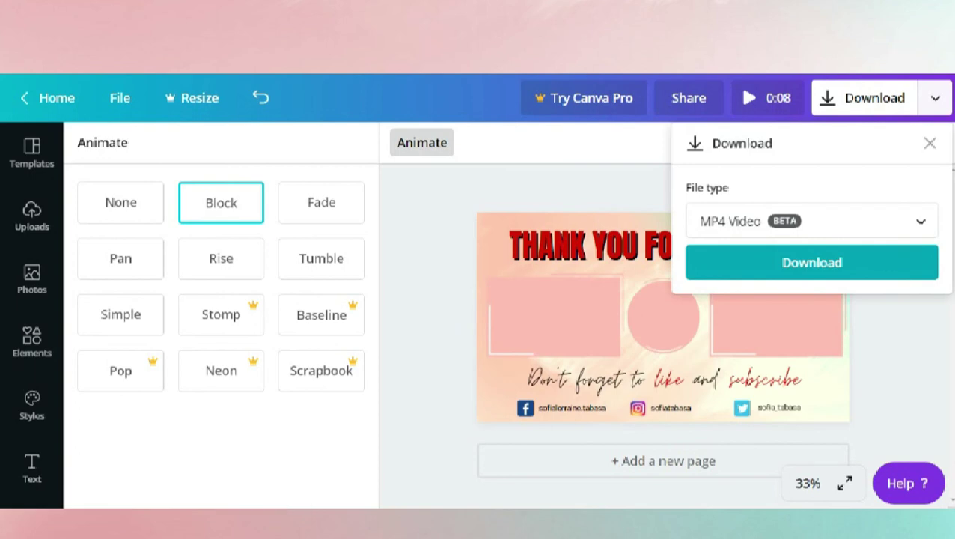
{"action": "left_click", "coordinate": [813, 263]}
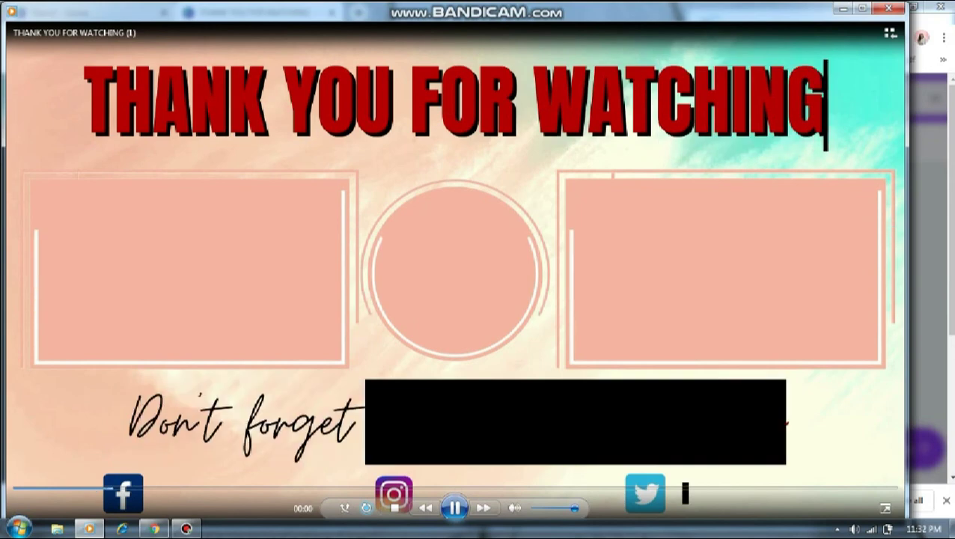
{"action": "key", "text": "alt+Return"}
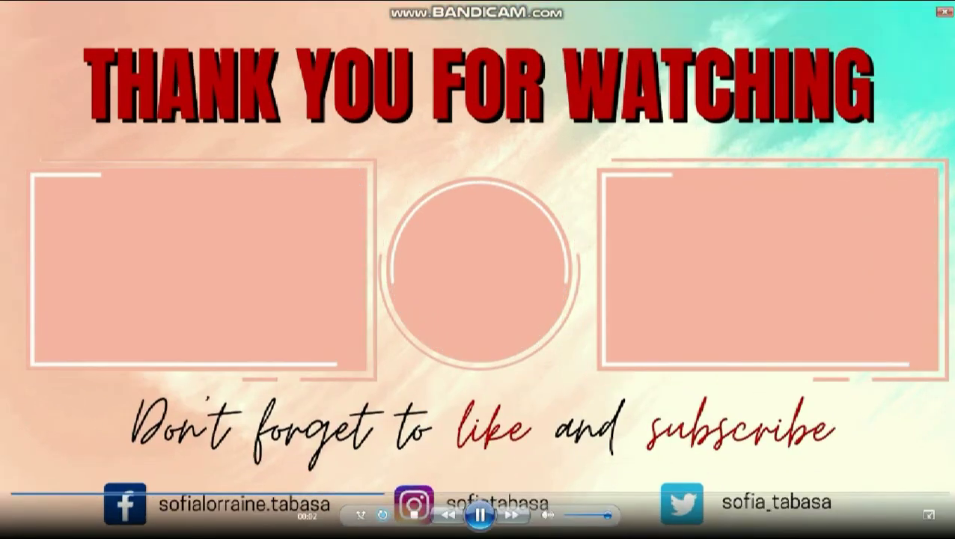